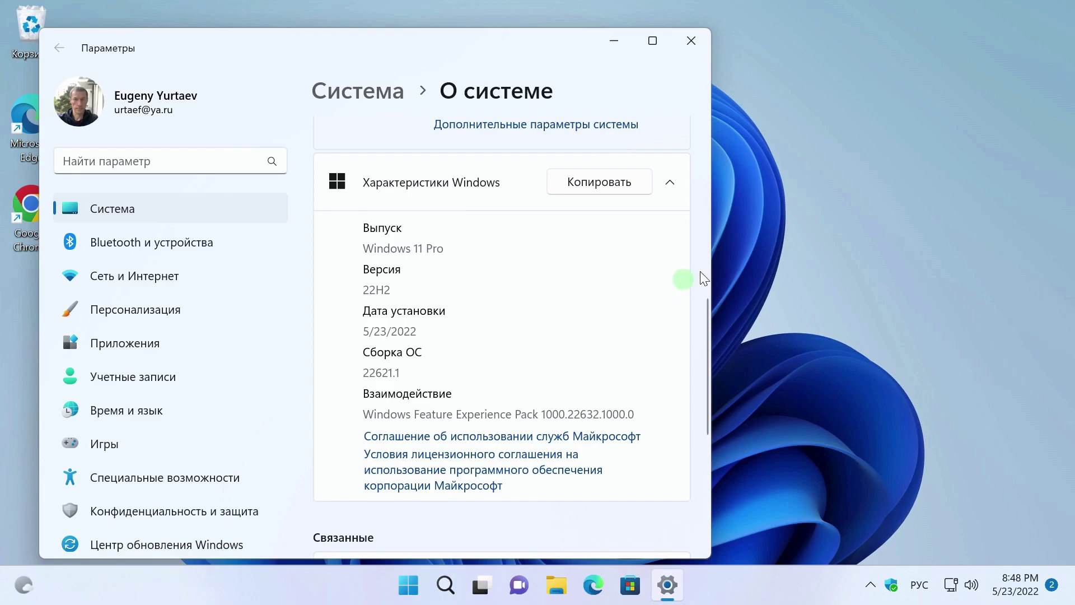
Make Google Chrome the default browser in the Приложения по умолчанию settings and close the settings window.
click(691, 40)
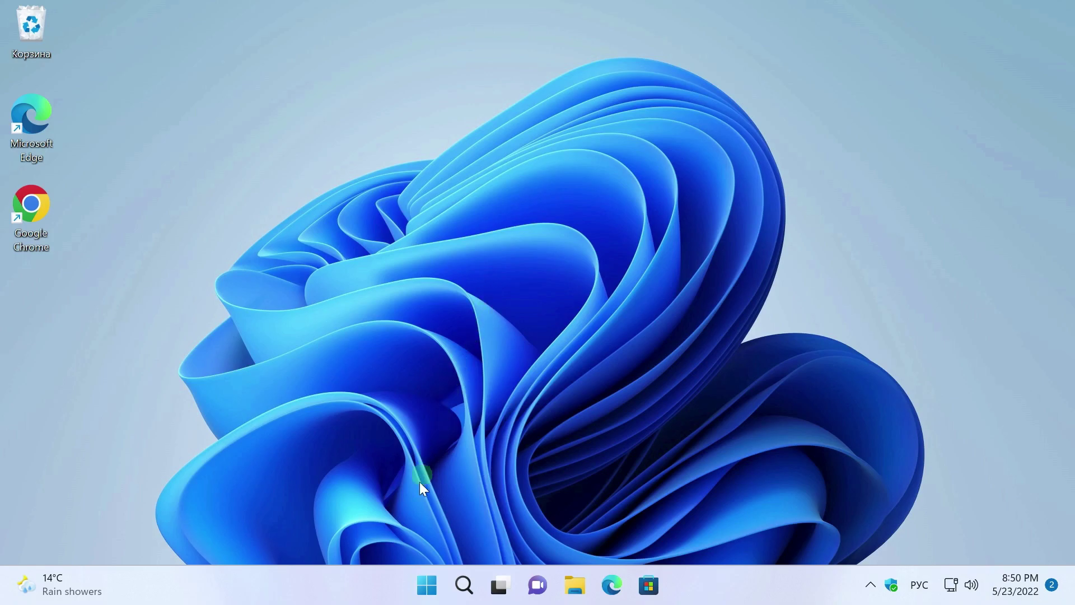
click(427, 586)
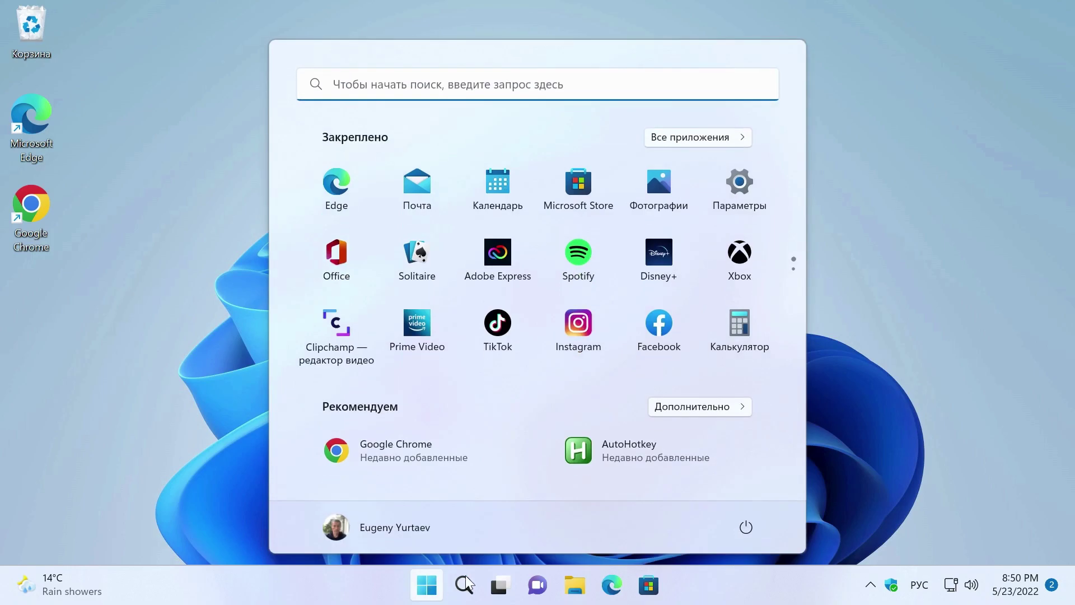
click(739, 183)
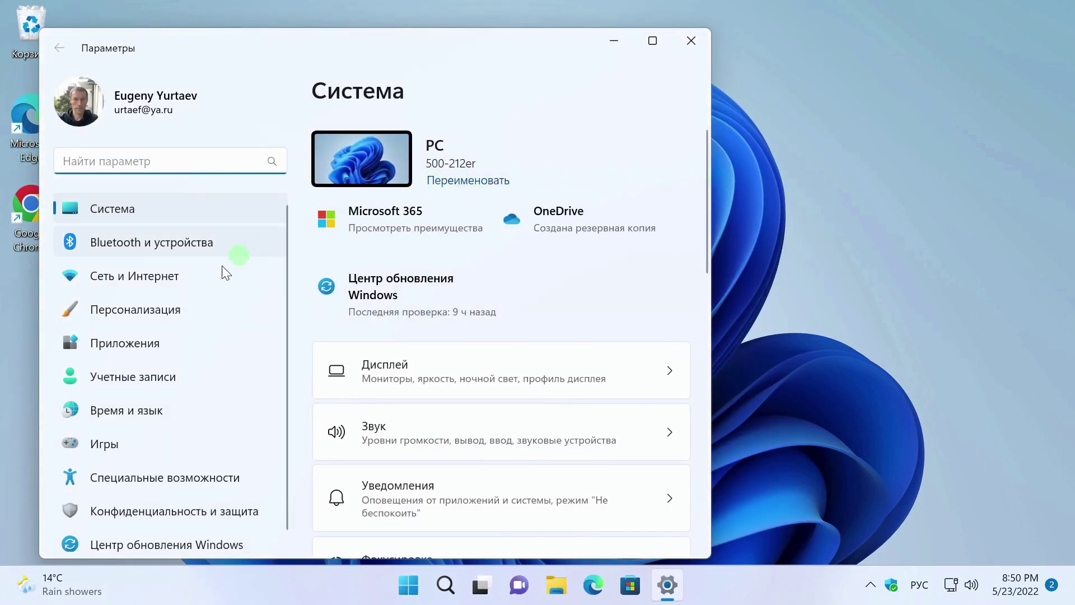
click(161, 345)
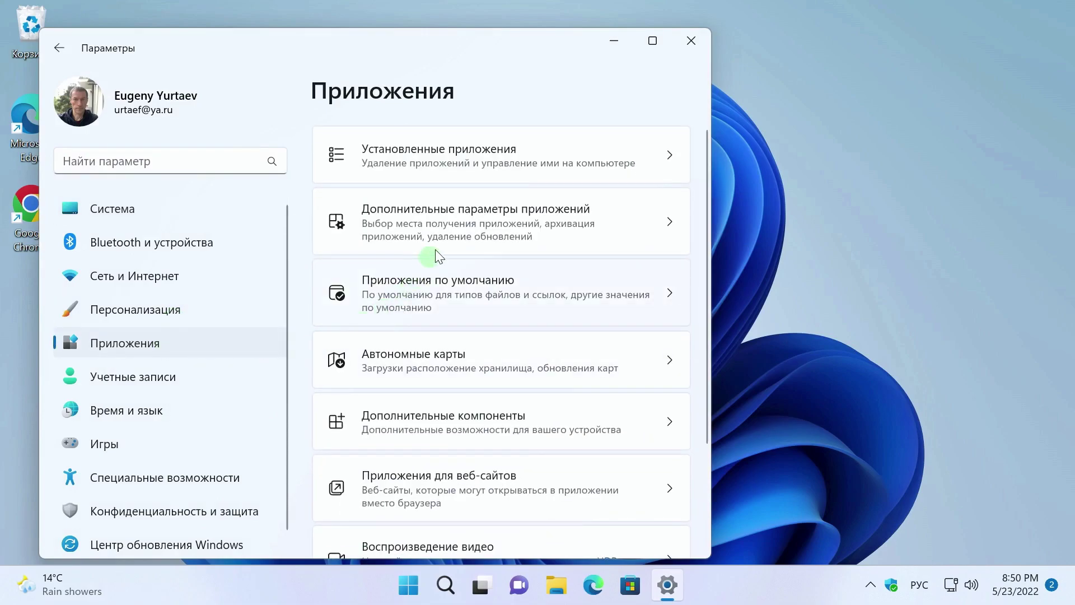
click(460, 290)
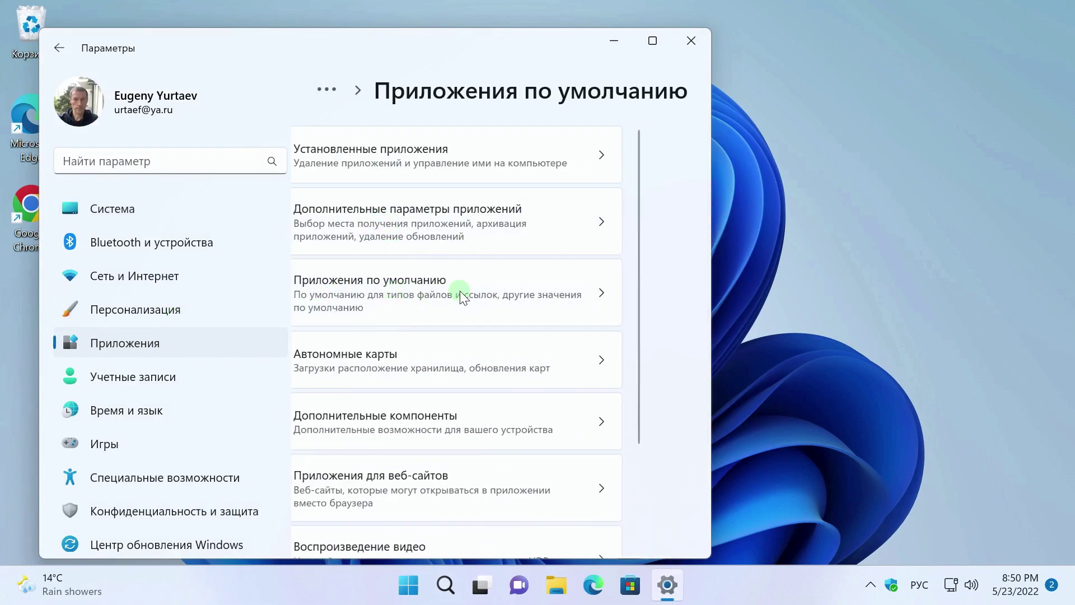
scroll(462, 316, down, 5)
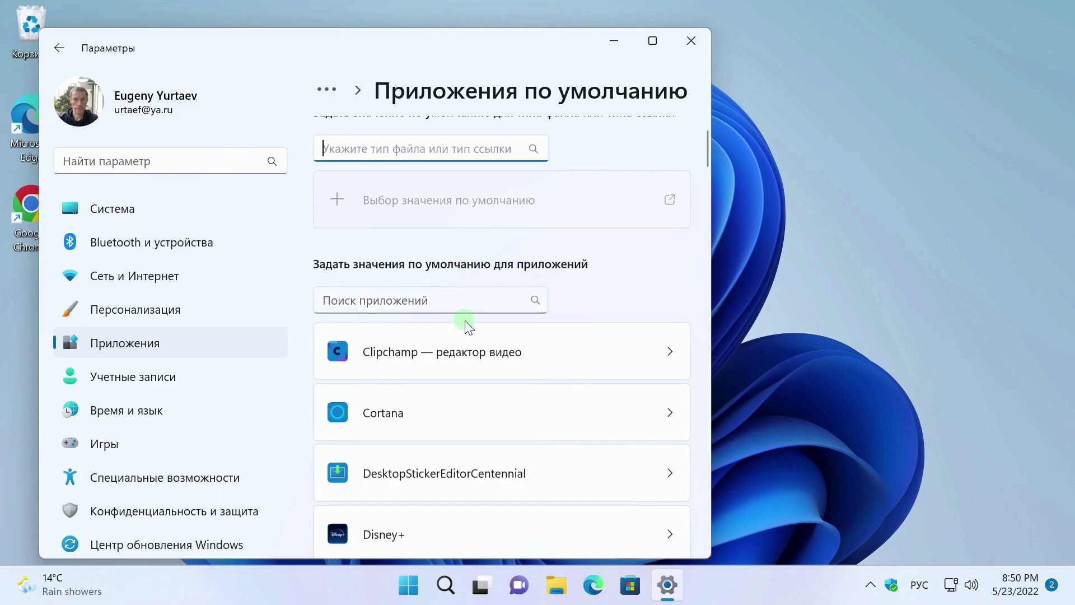
click(461, 334)
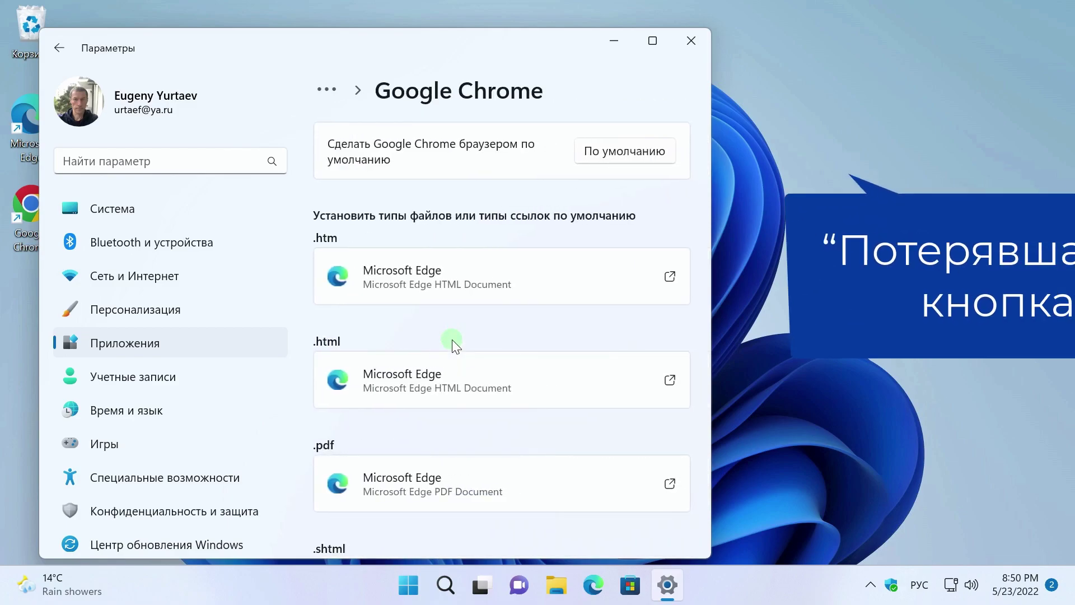
click(632, 152)
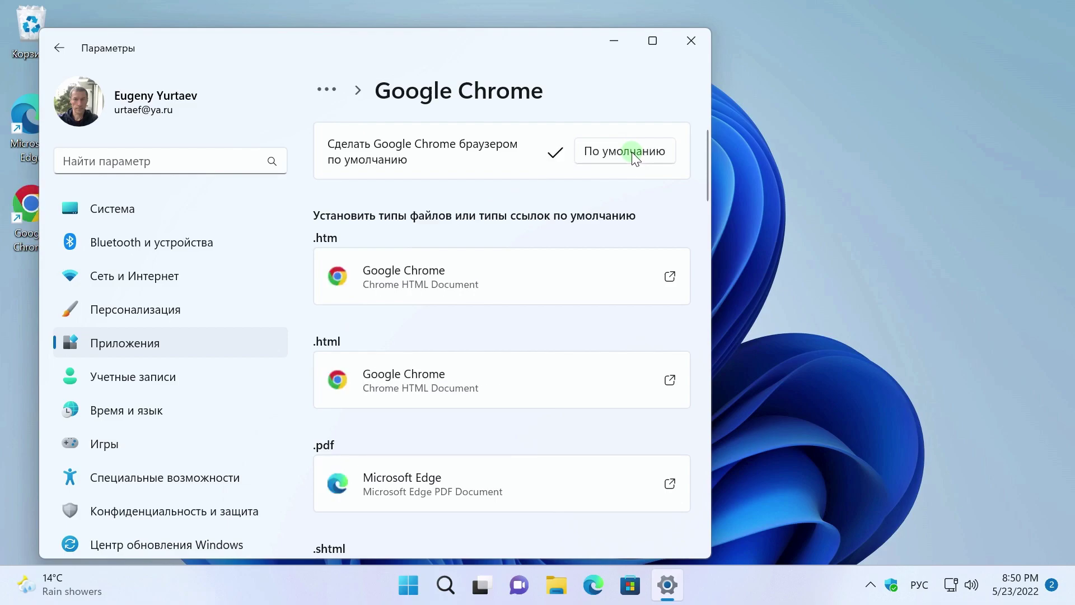
click(693, 40)
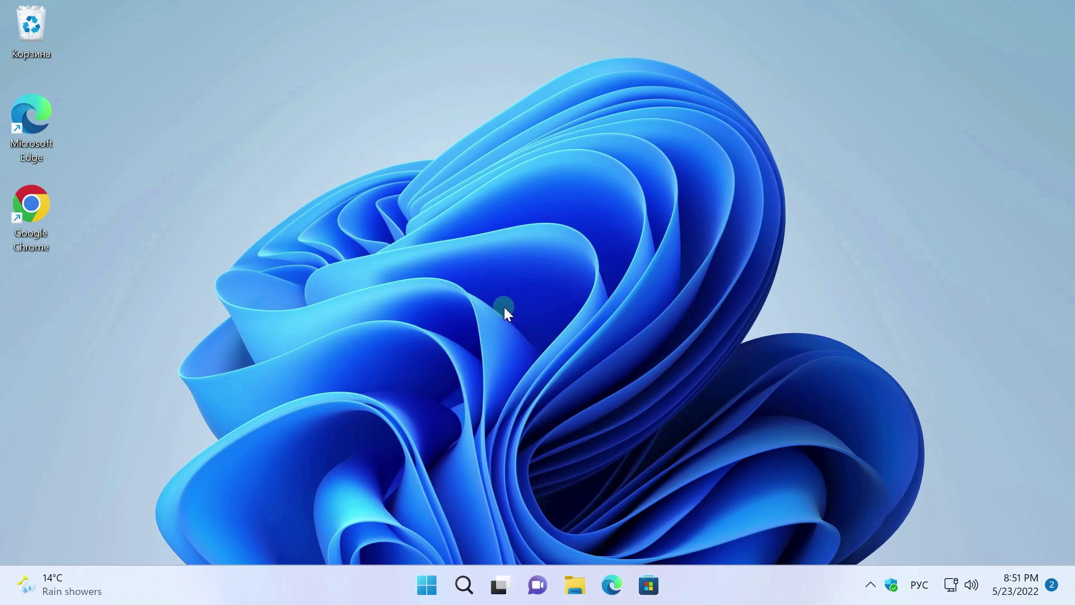
Pin Блокнот from the Start menu's full app list to the taskbar.
key(super)
drag(499, 340, 703, 593)
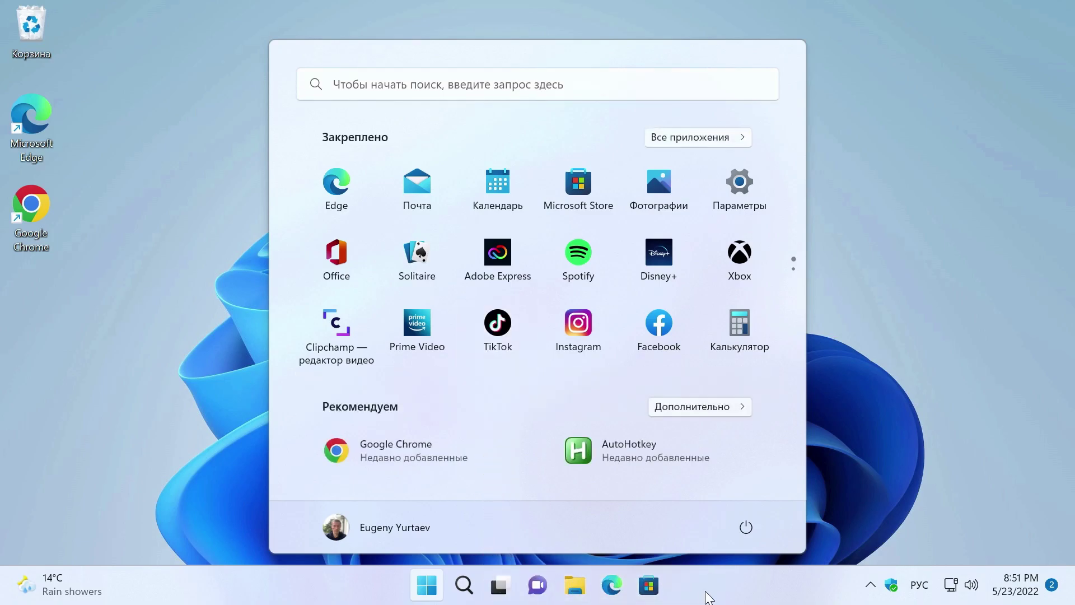
scroll(721, 140, down, 1)
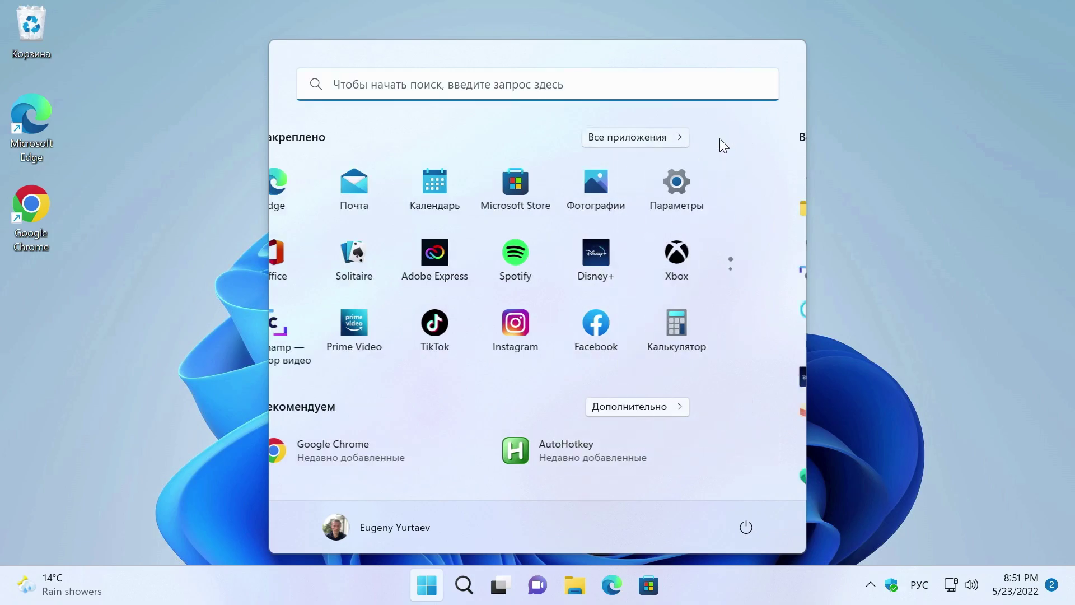
scroll(725, 244, down, 8)
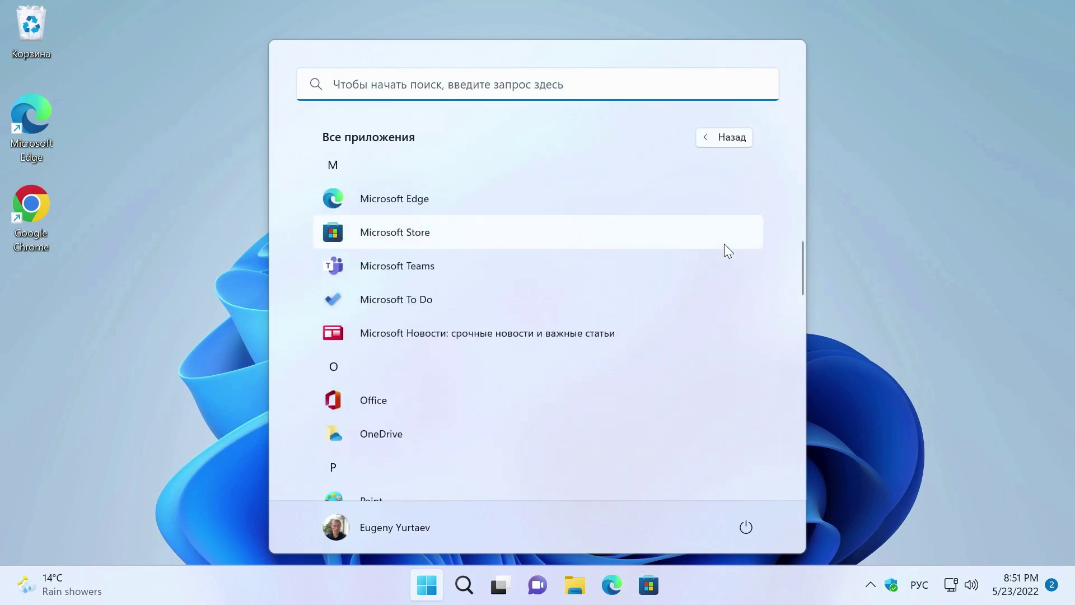
scroll(724, 244, down, 10)
drag(401, 287, 433, 329)
drag(670, 556, 700, 582)
Pin Калькулятор from the full app list to the taskbar and unpin it again.
scroll(644, 369, down, 5)
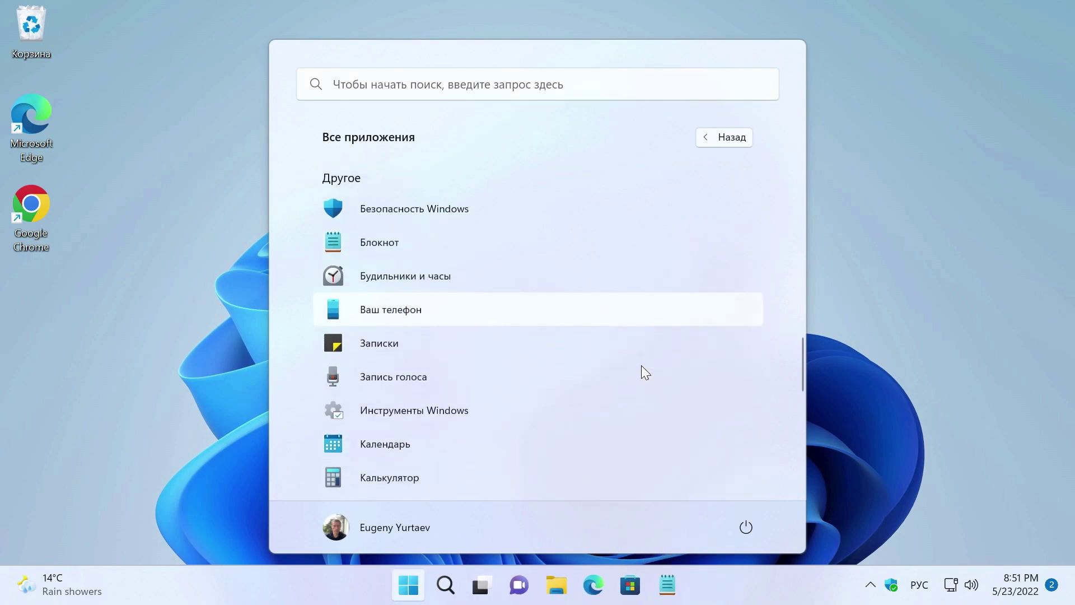
drag(519, 261, 570, 333)
drag(654, 479, 690, 582)
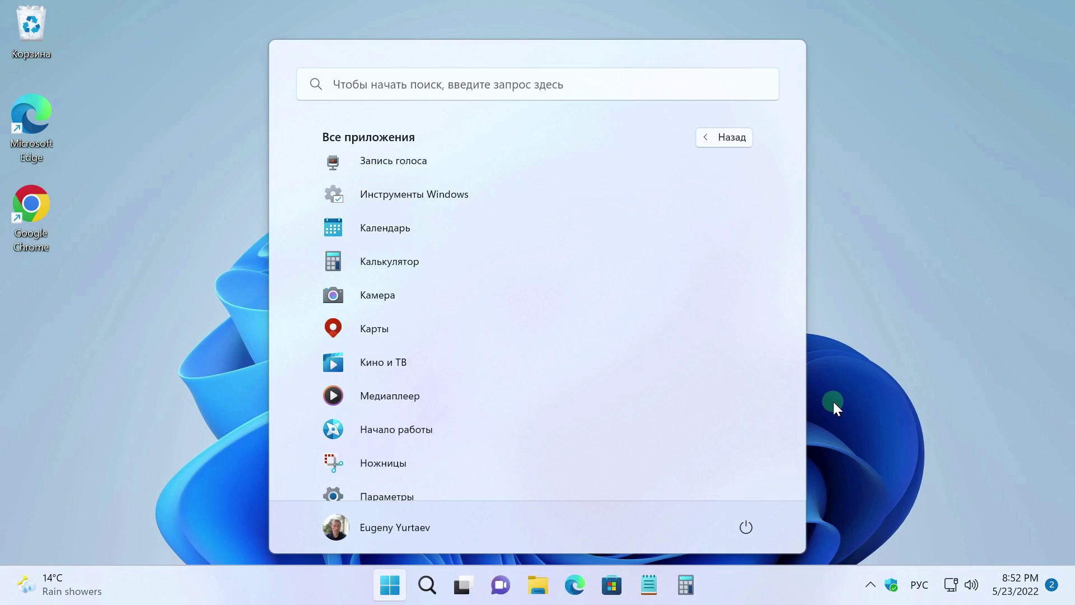
right_click(686, 585)
click(687, 539)
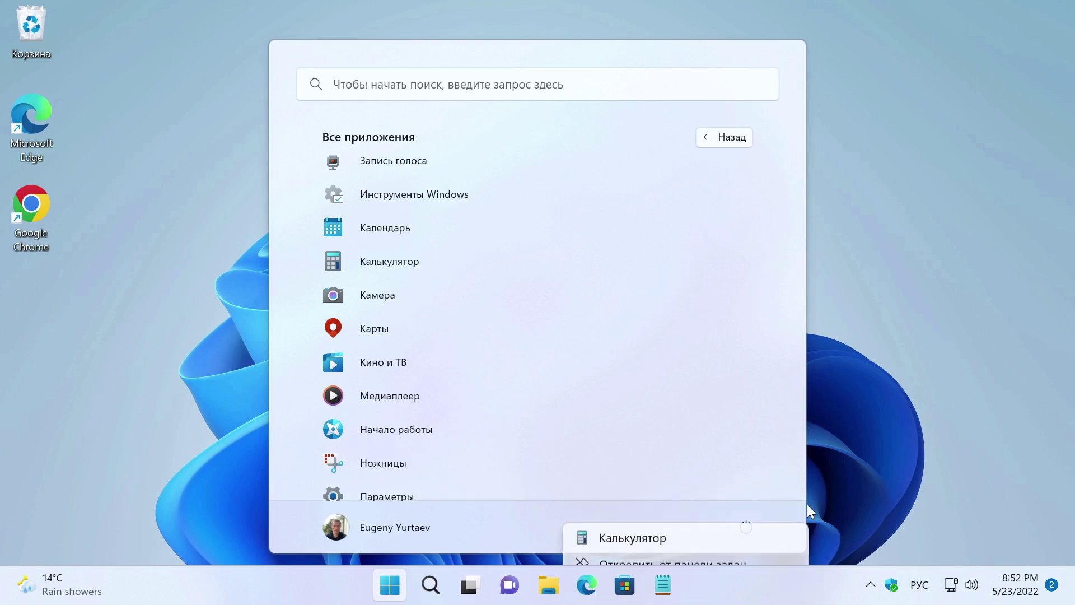
Set the taskbar alignment to Слева in the taskbar behaviour settings and close the settings window.
right_click(726, 577)
click(765, 545)
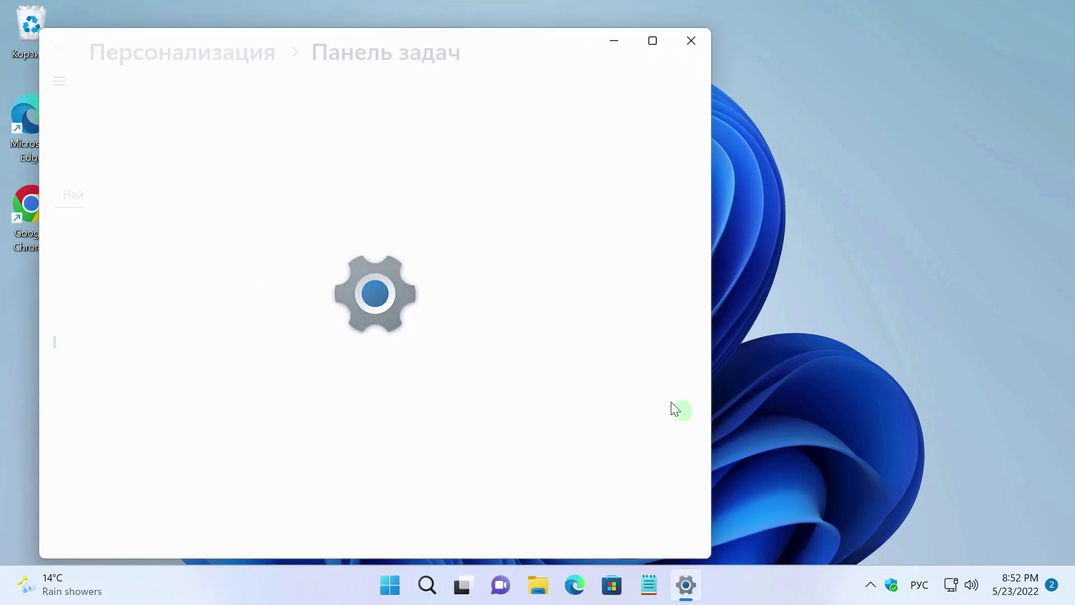
scroll(437, 403, down, 2)
scroll(436, 403, down, 6)
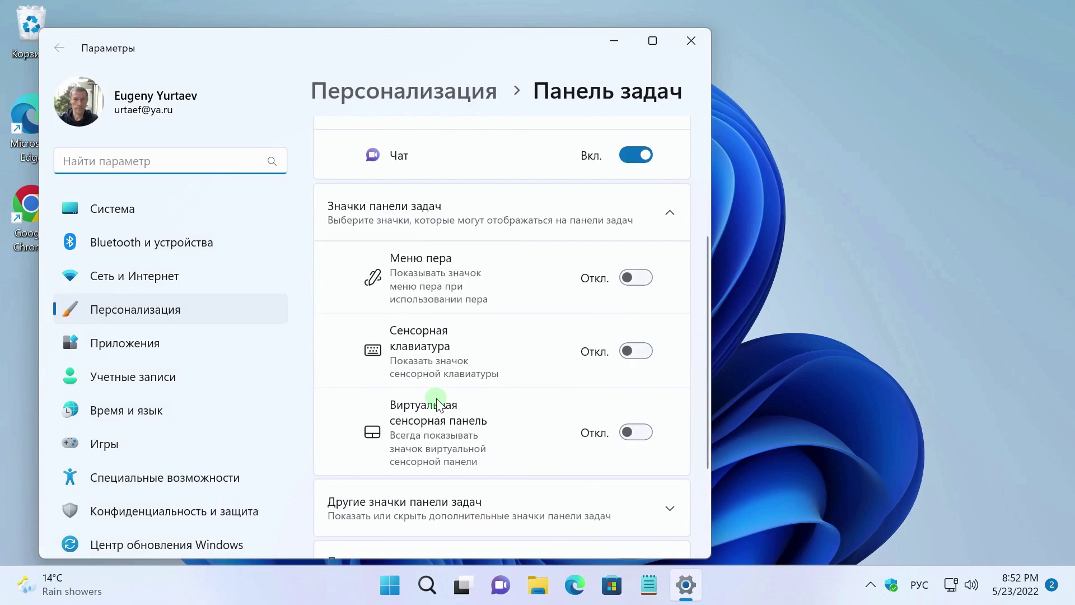
click(637, 435)
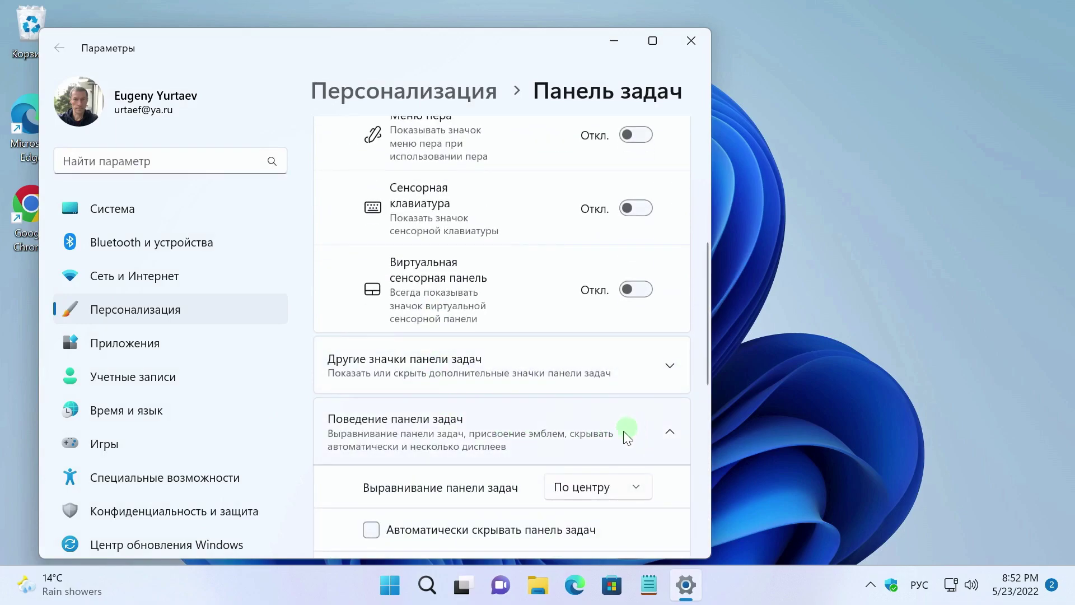
click(610, 492)
click(575, 459)
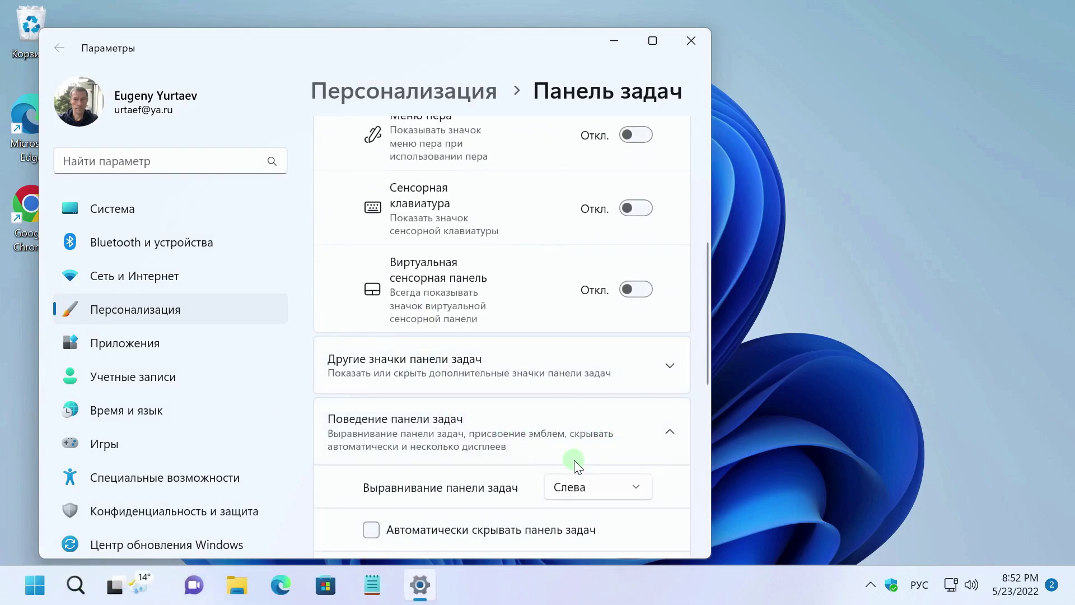
click(694, 43)
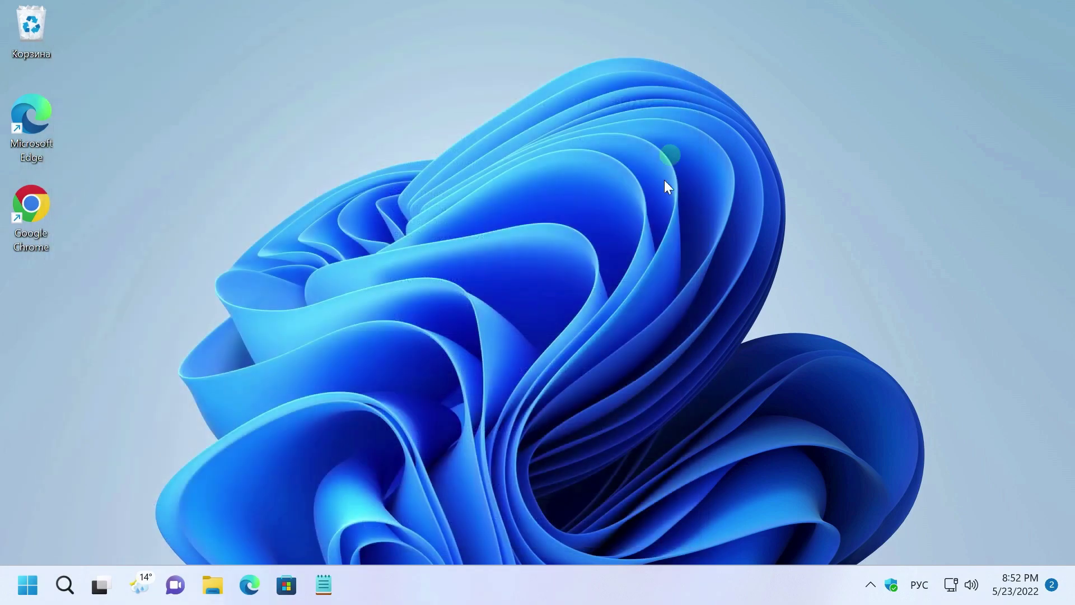
Create a text document named "Мой док" on the desktop.
right_click(221, 216)
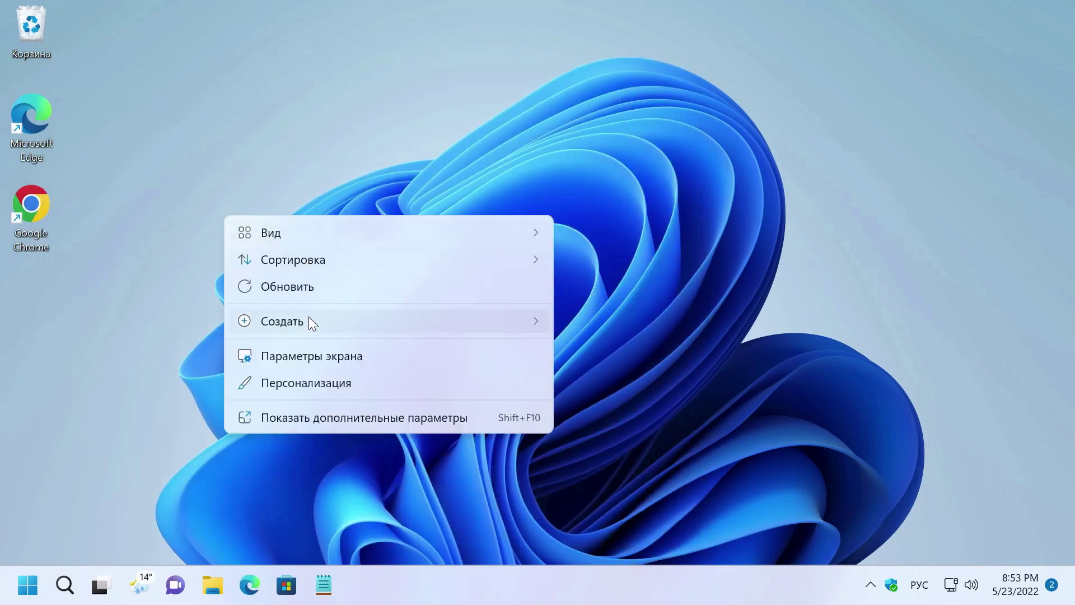
mouse_move(323, 325)
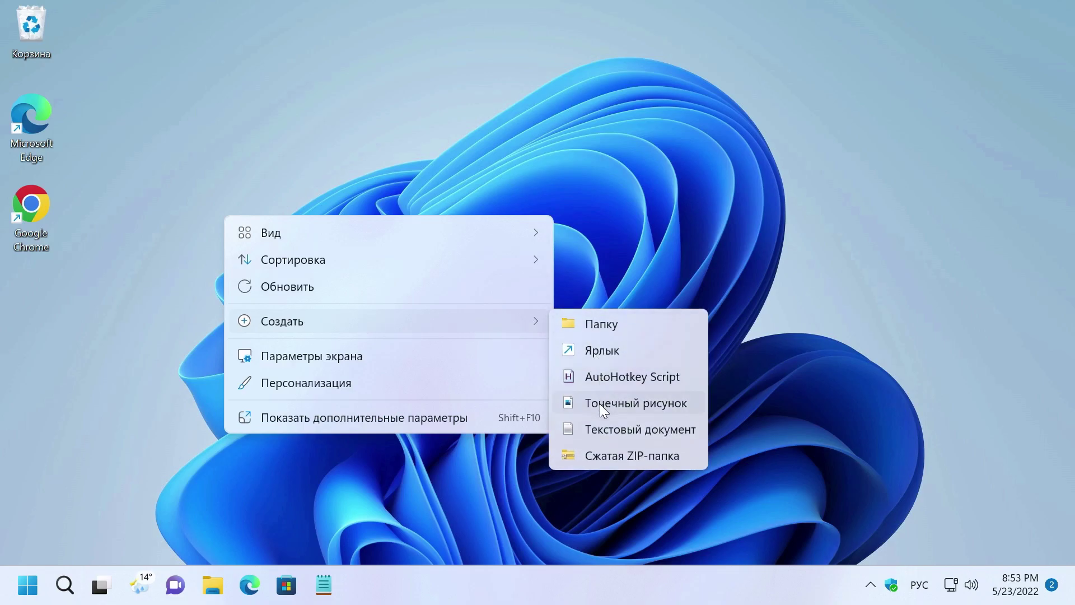
click(597, 425)
text(Мой )
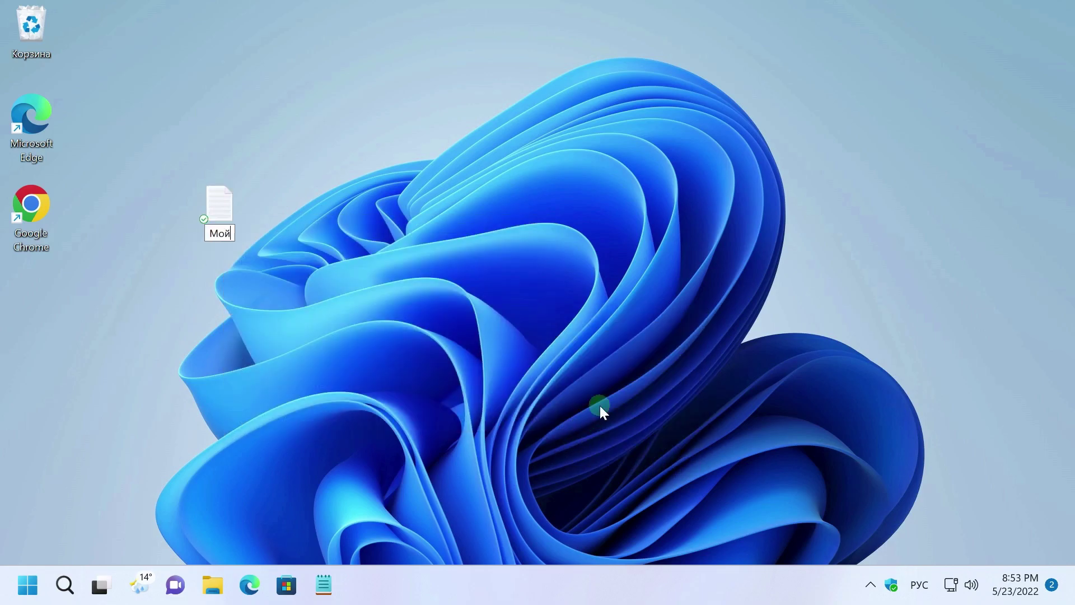
text(док)
key(Return)
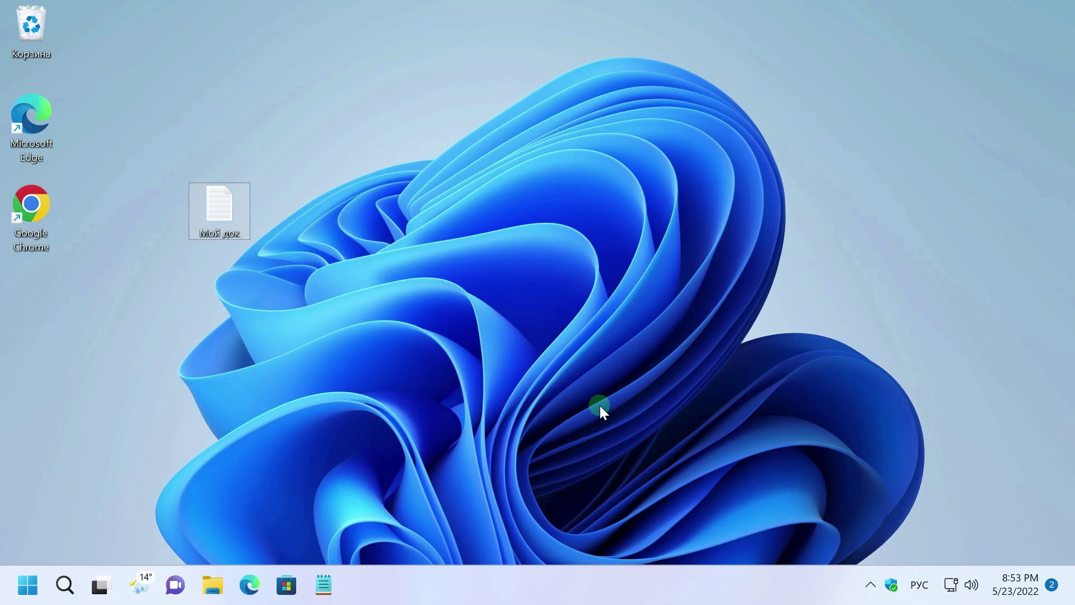
Open the Мой док document, enter the text "Текстик", save it and close it.
key(Return)
text(ь)
key(BackSpace)
text(Текстик)
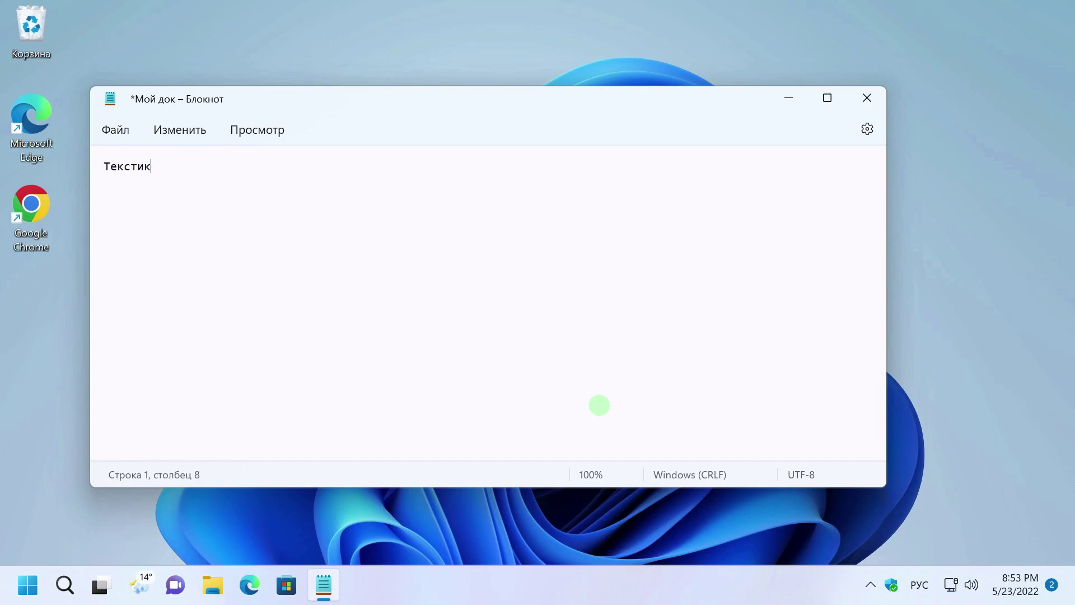
key(ctrl+s)
key(alt+F4)
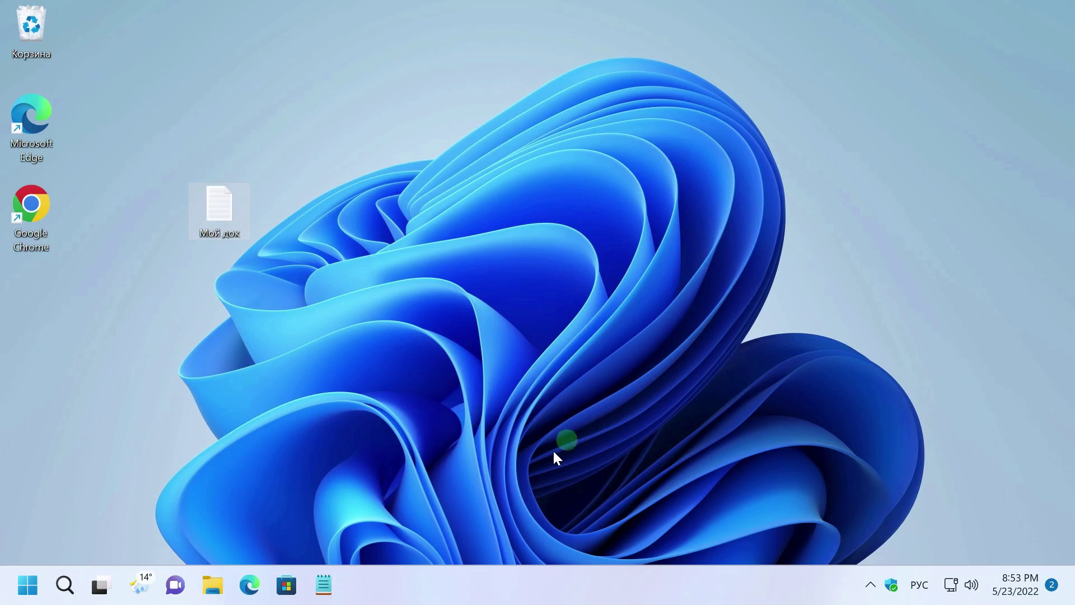
Open an empty Блокнот window, minimize it, and try dropping the Мой док file into it through its taskbar icon.
click(323, 585)
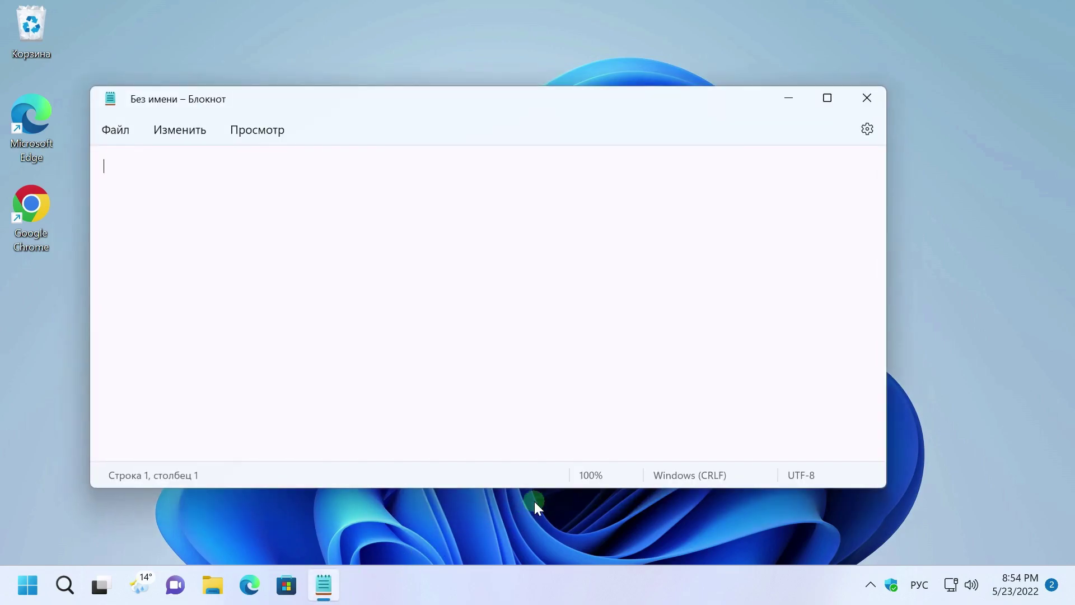
click(799, 107)
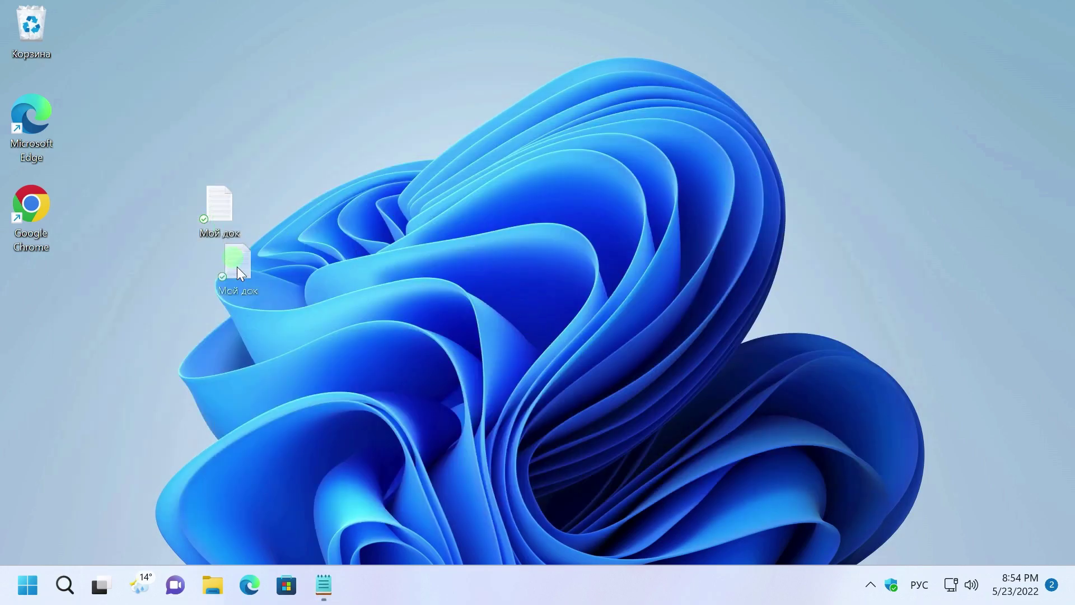
drag(310, 510, 322, 584)
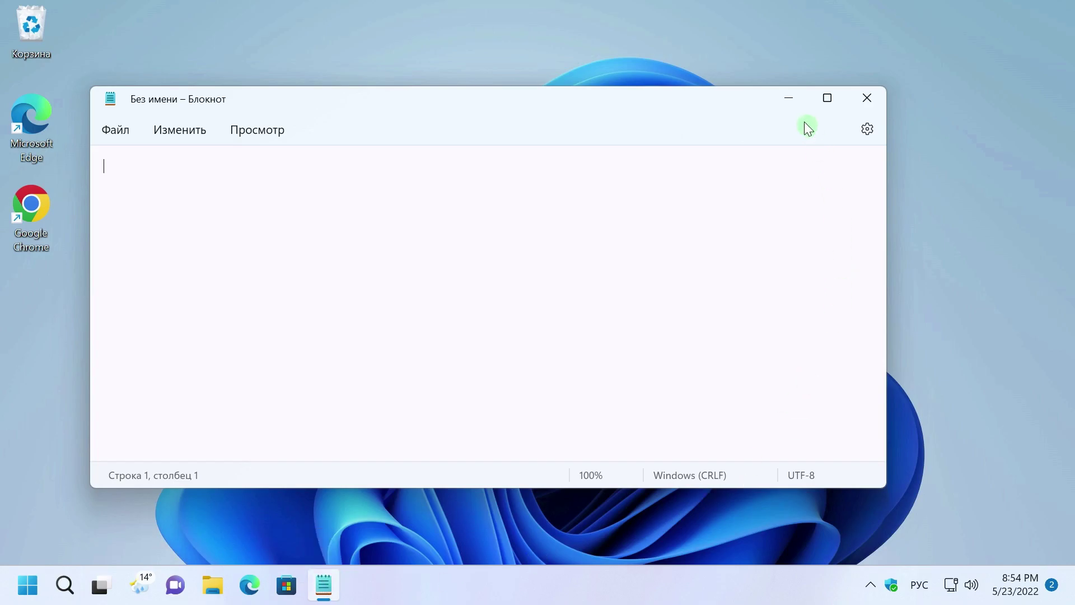
click(786, 103)
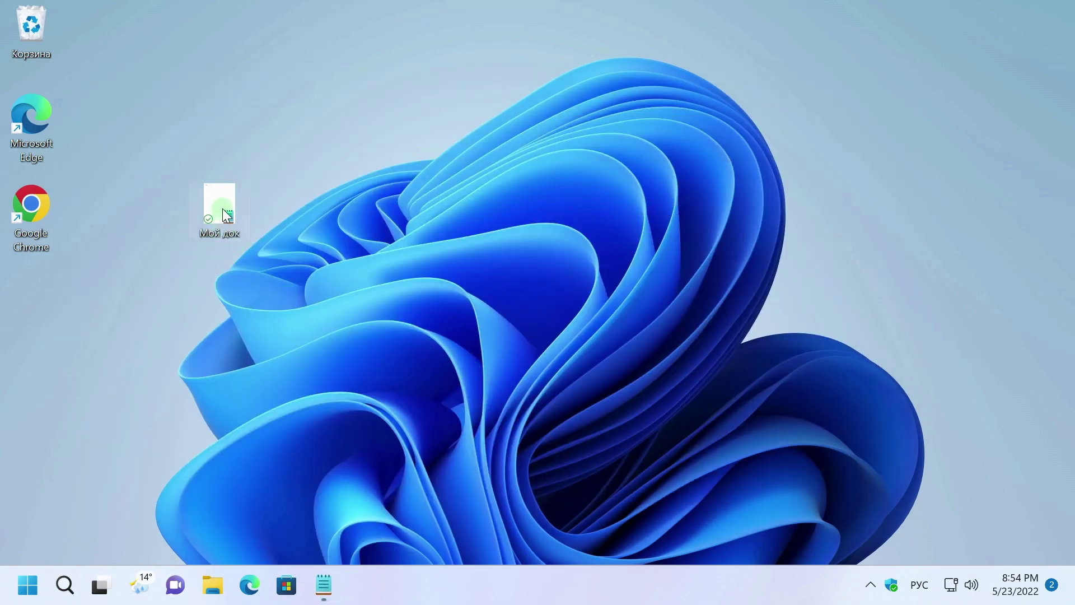
drag(320, 561, 343, 397)
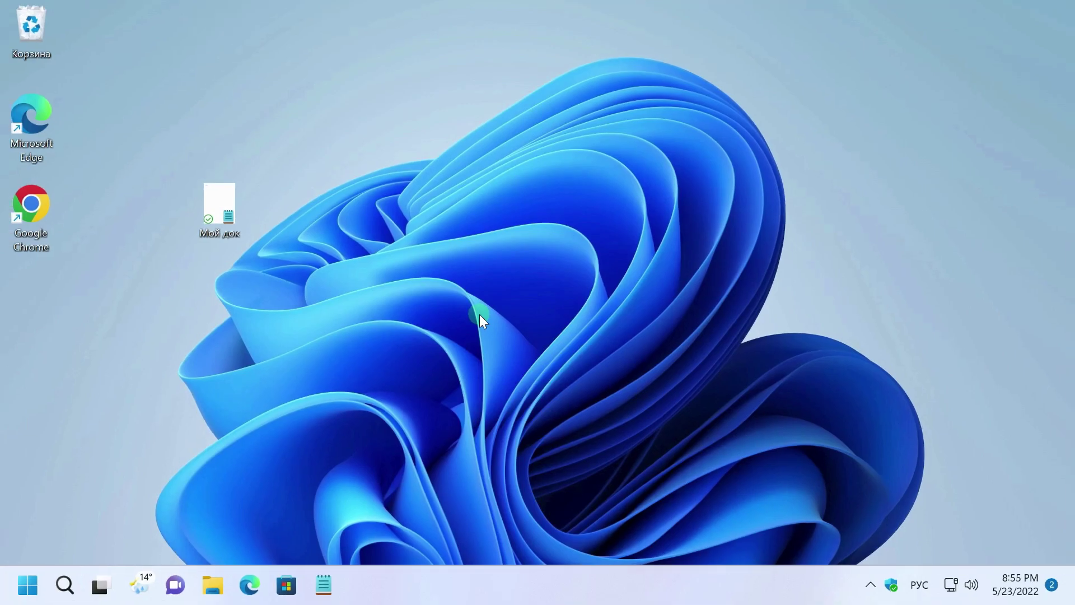
Open the Start menu's personalization settings with the layout options and show the Start menu over them.
key(super)
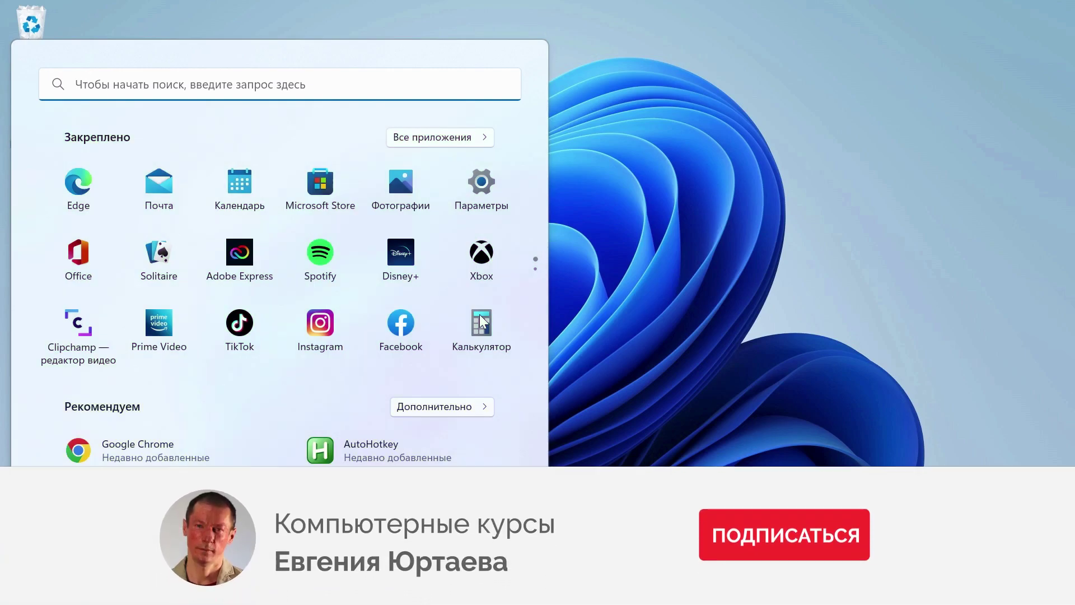
right_click(290, 137)
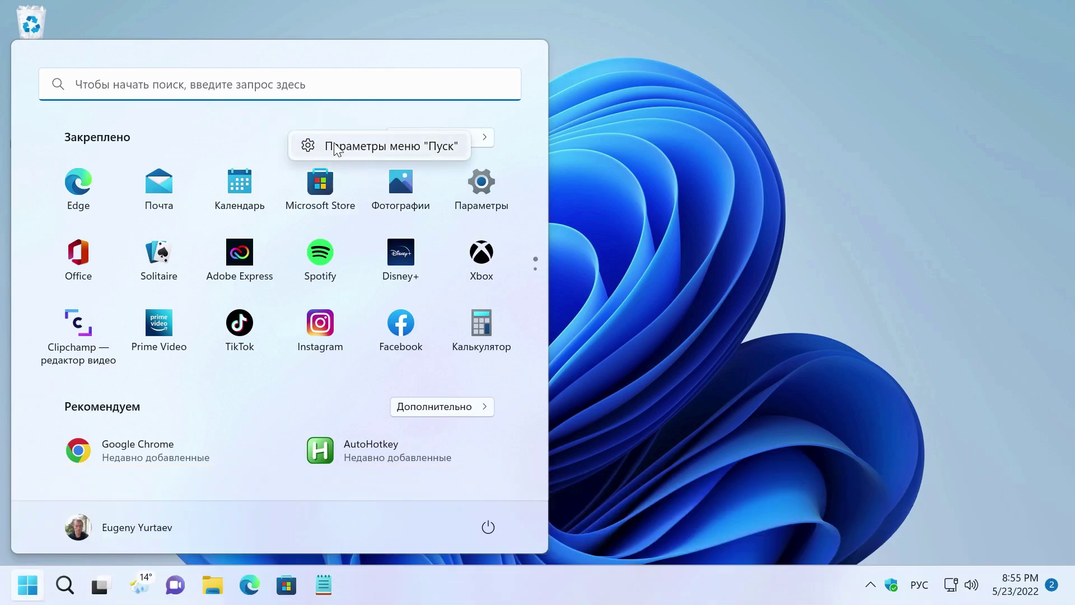
click(447, 151)
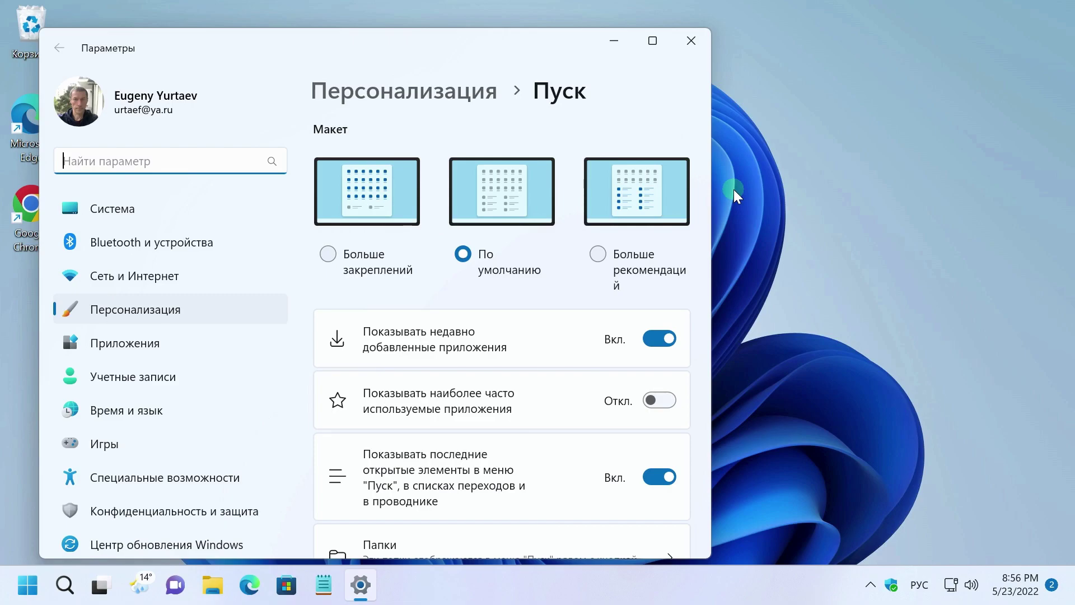
key(super)
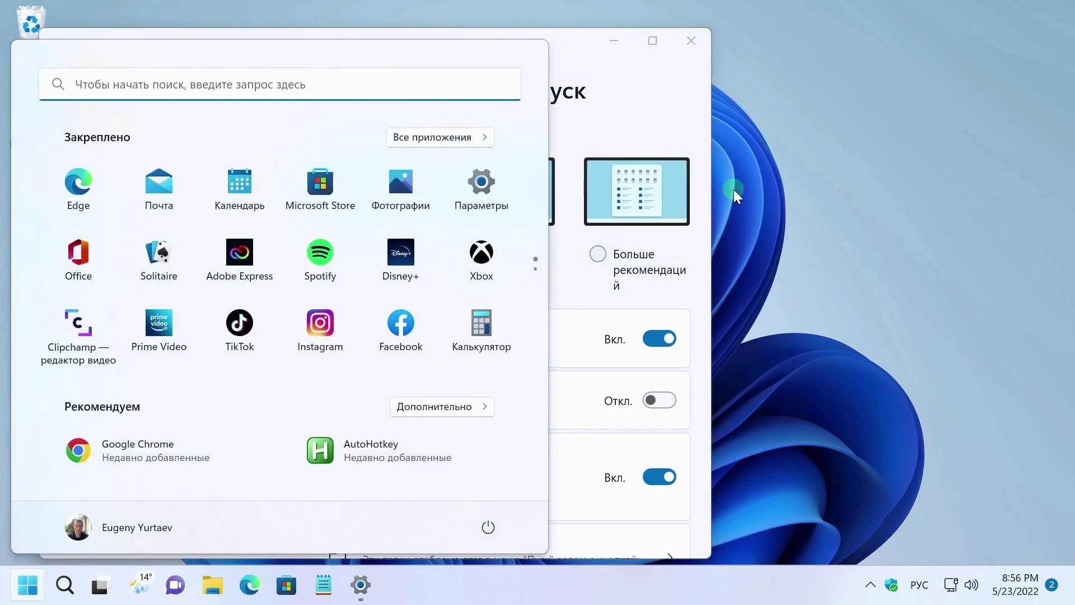
Set the Start menu layout to "Больше закреплений" and review its pinned apps and the full list of recommended items.
key(super)
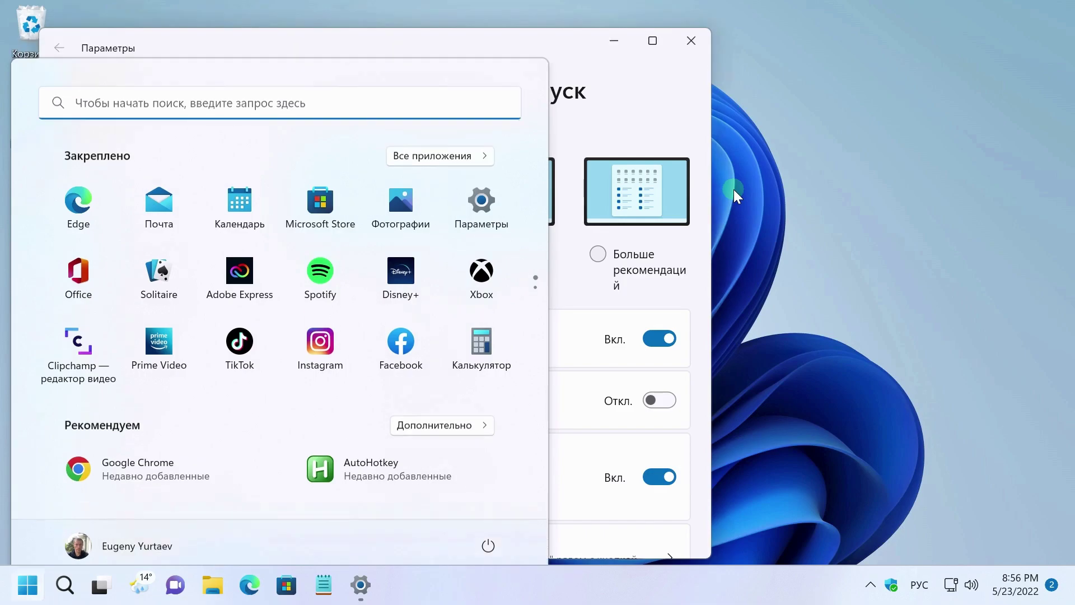
click(327, 255)
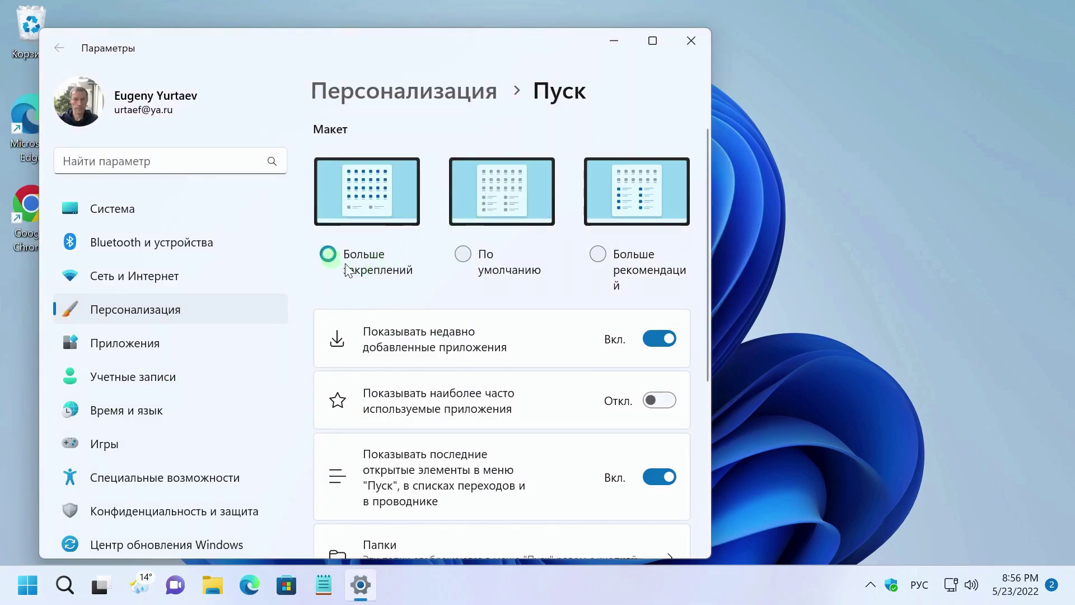
key(super)
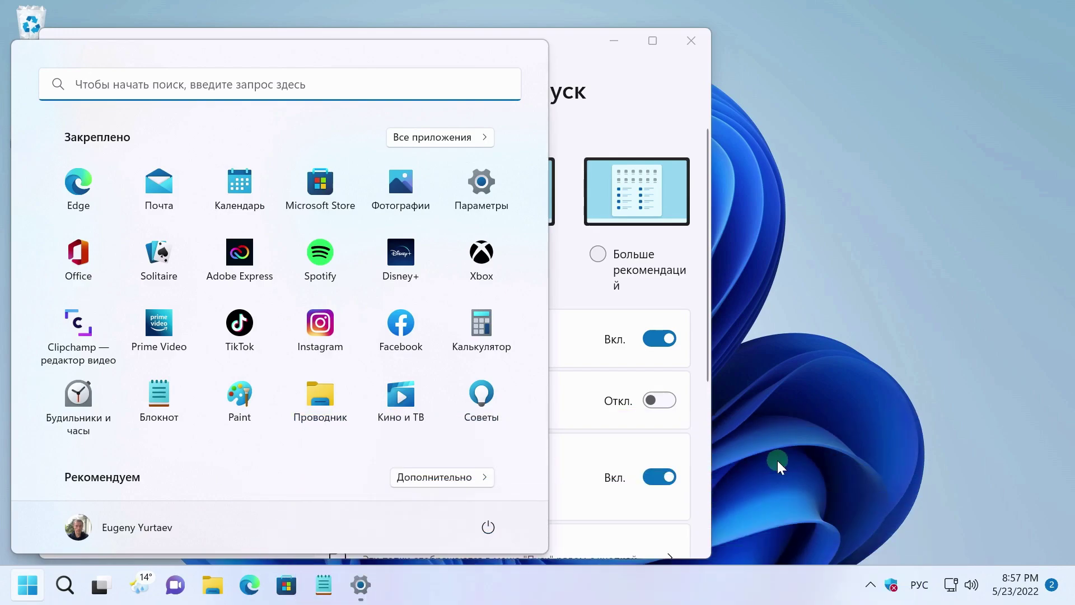
click(442, 478)
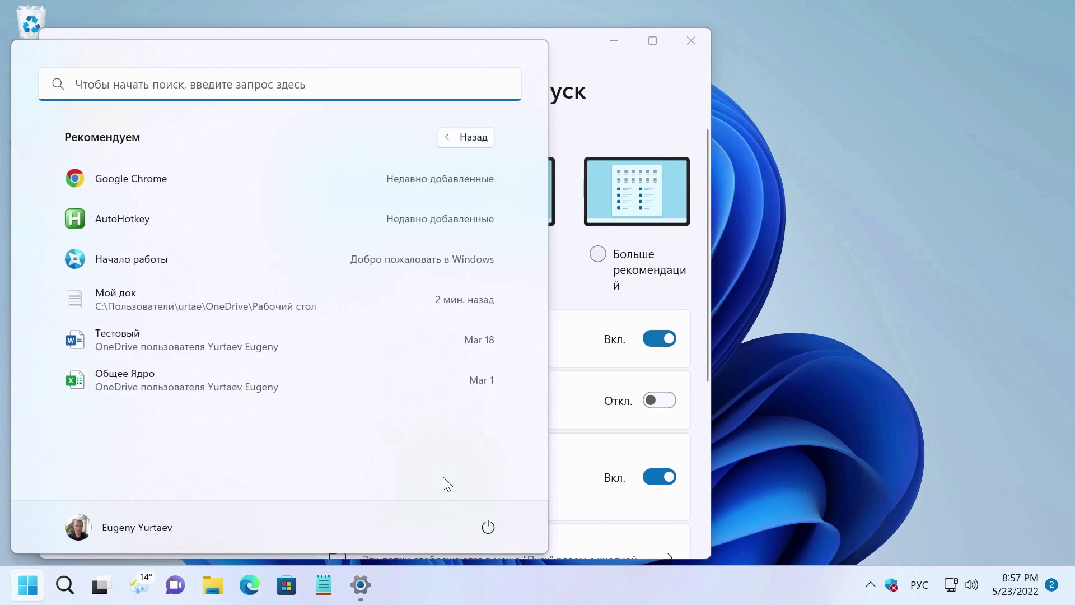
click(483, 135)
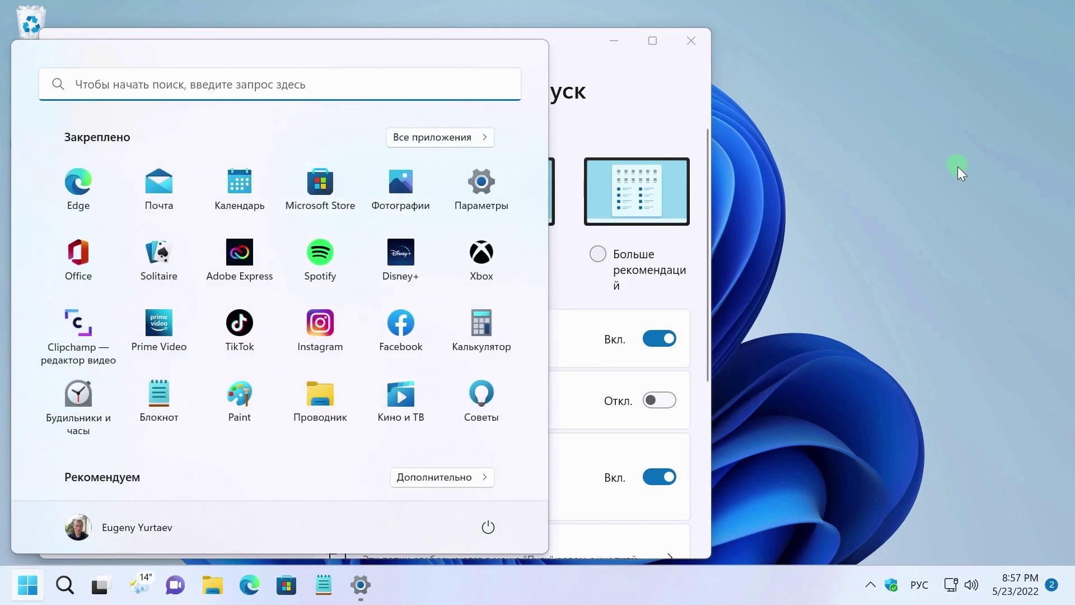
click(609, 110)
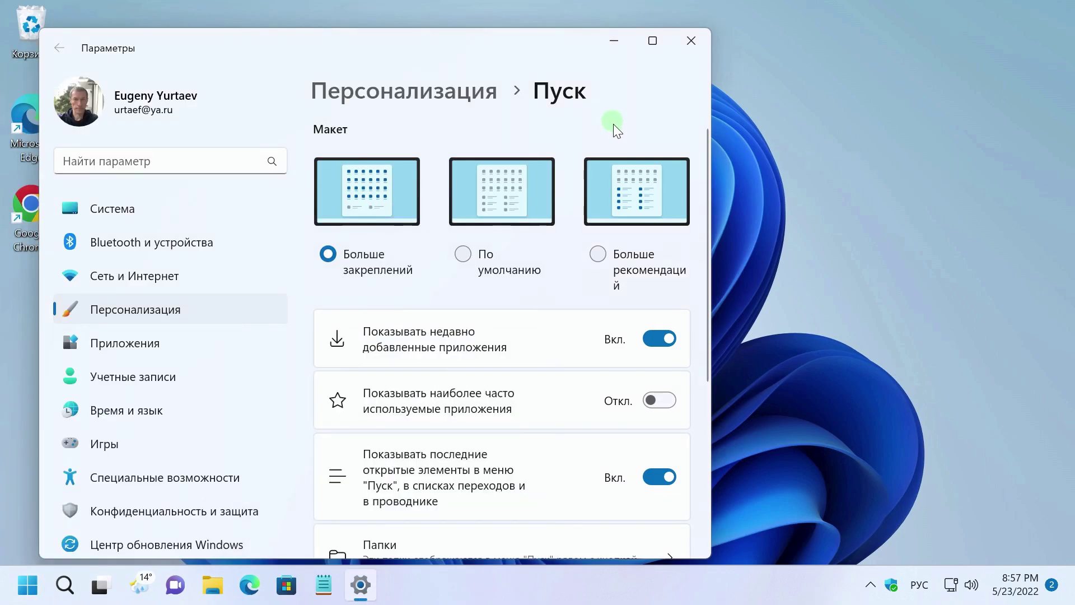
Switch the Start menu layout to "Больше рекомендаций" and review how the Start menu looks.
click(598, 254)
key(super)
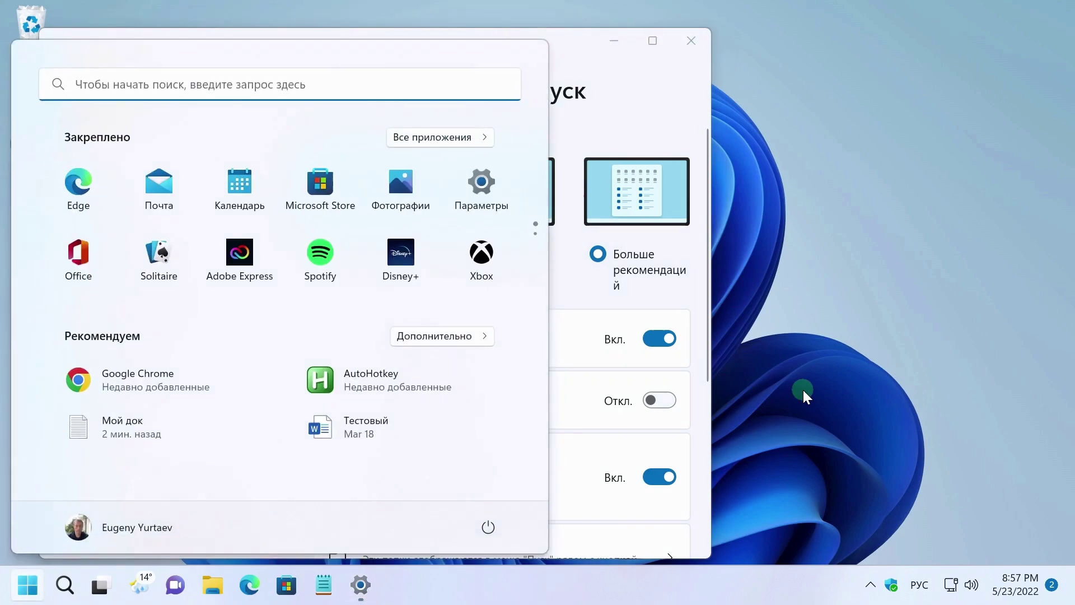
click(803, 390)
click(637, 129)
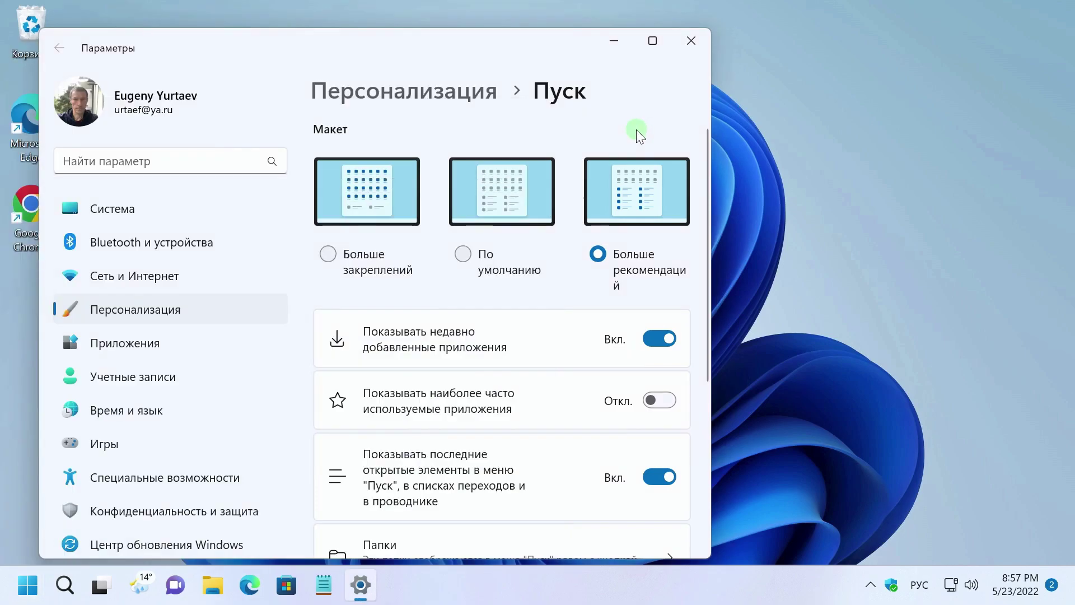
Return the Start menu layout to "Больше закреплений" and close the settings window.
click(327, 255)
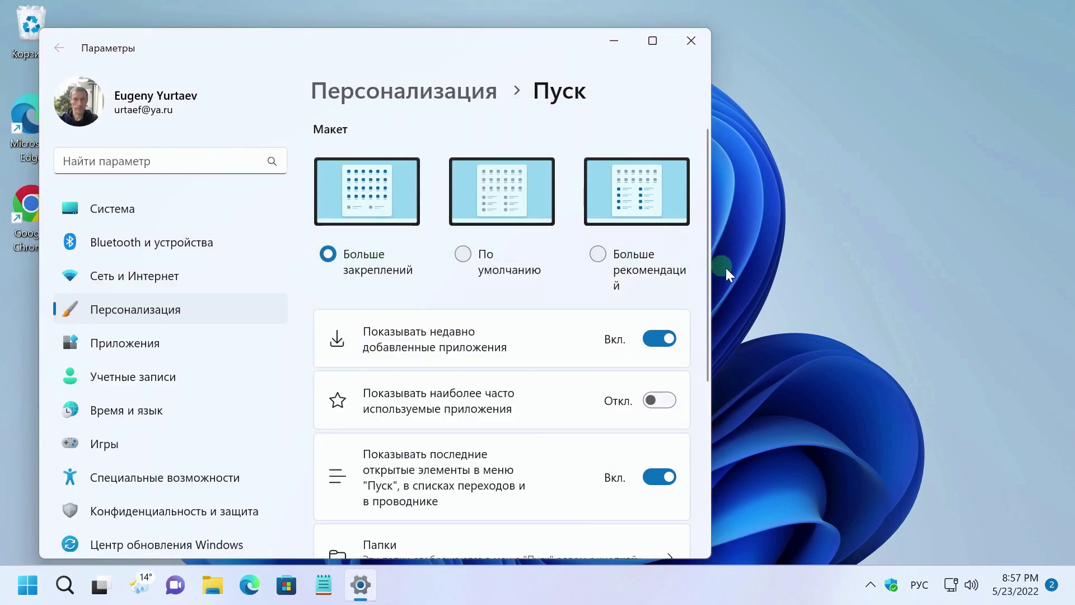
click(699, 42)
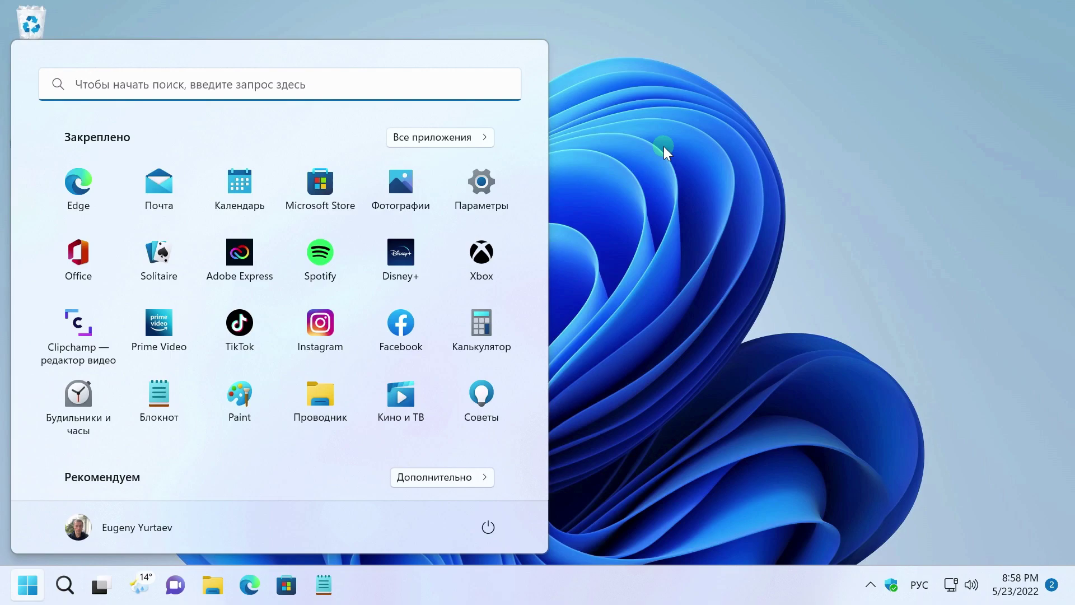
Group the pinned Instagram and TikTok apps into one folder in the Start menu and open the folder.
drag(301, 331, 249, 339)
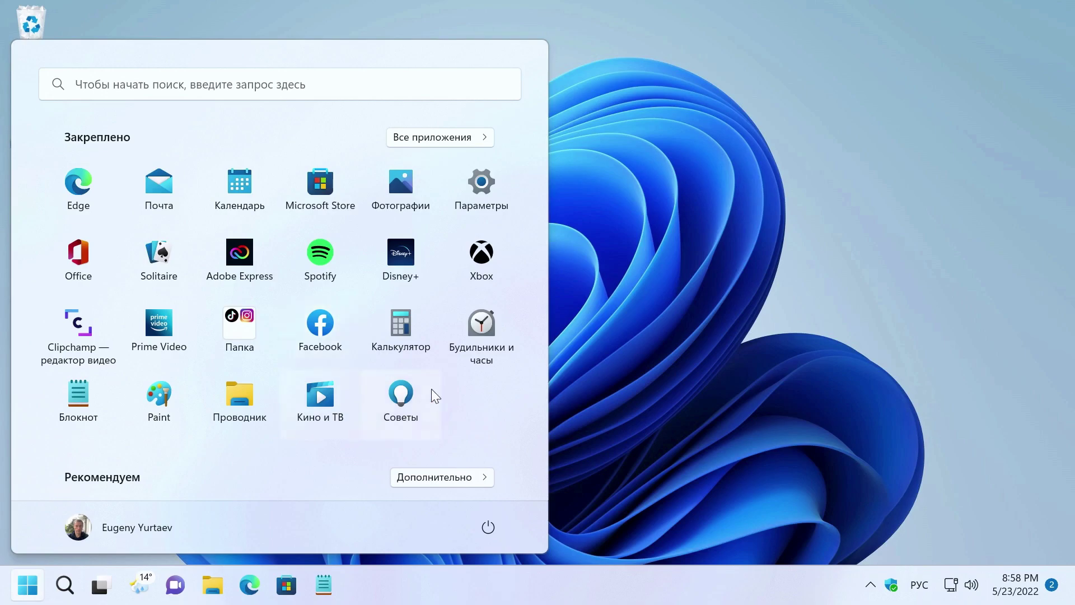
click(244, 329)
drag(248, 267, 367, 309)
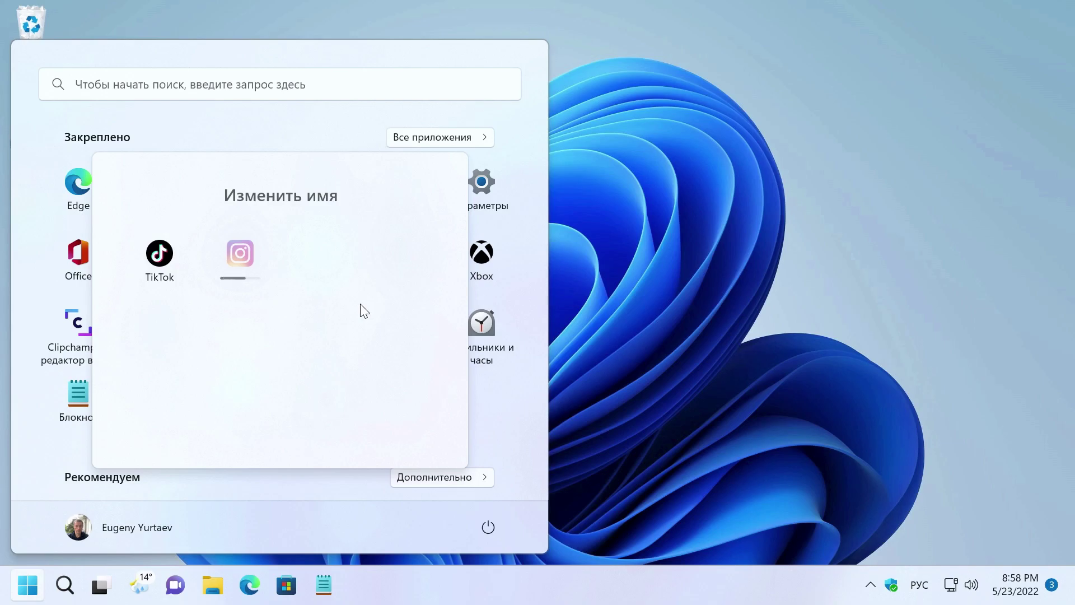
click(814, 516)
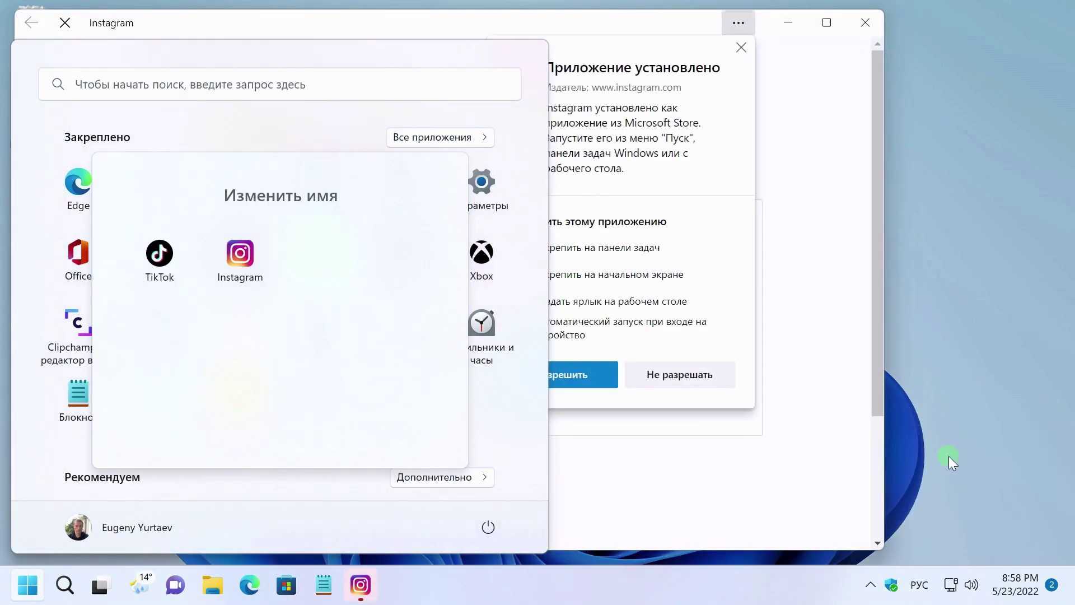
click(951, 458)
click(742, 49)
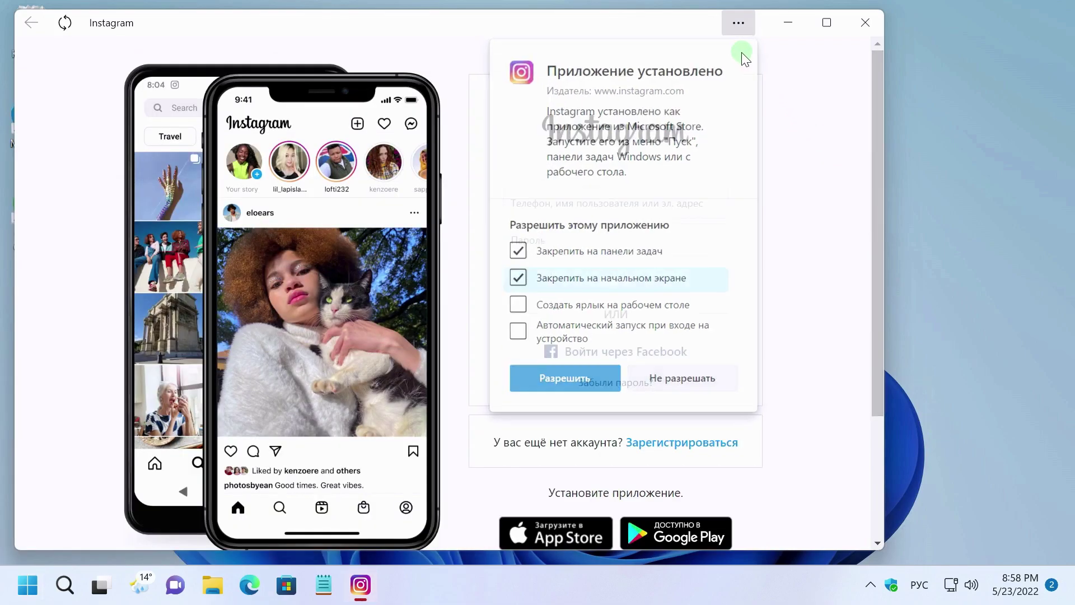
click(866, 23)
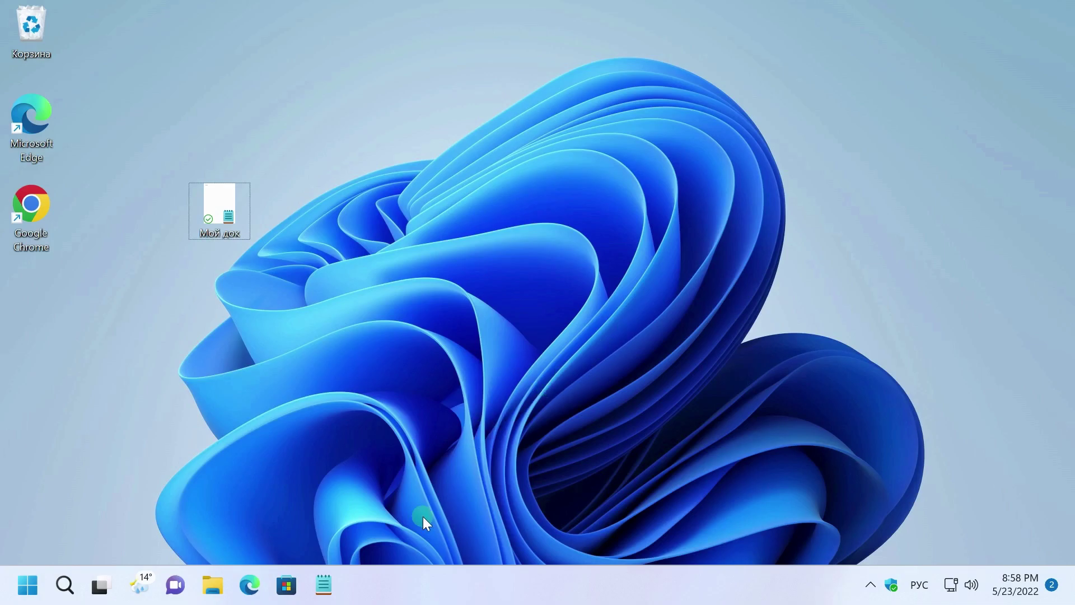
Name the Start menu folder containing TikTok and Instagram "Соц. сети" and close the Start menu.
key(super)
click(240, 331)
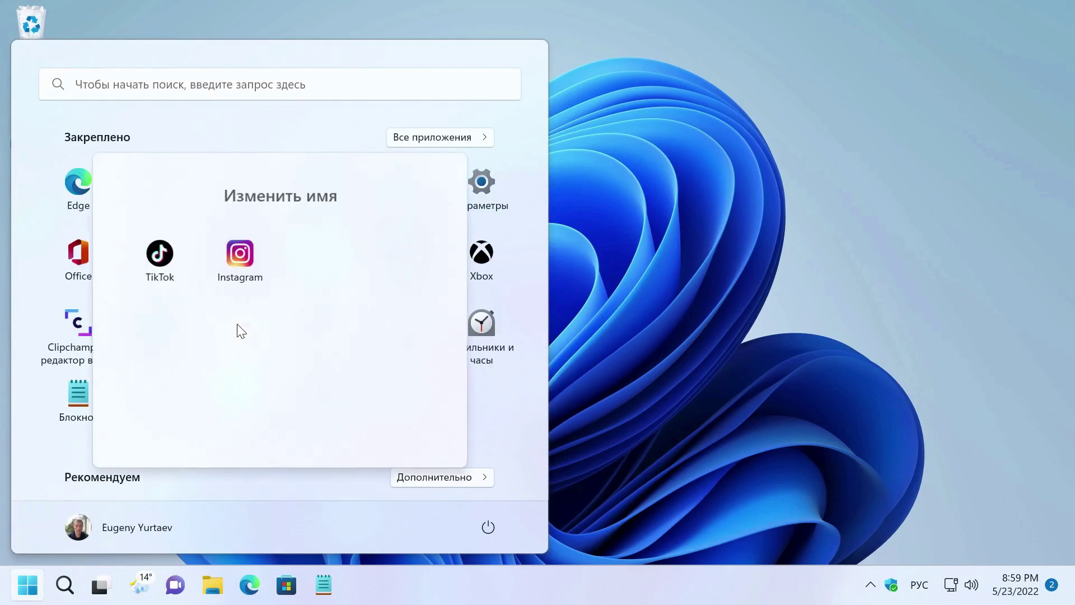
click(291, 197)
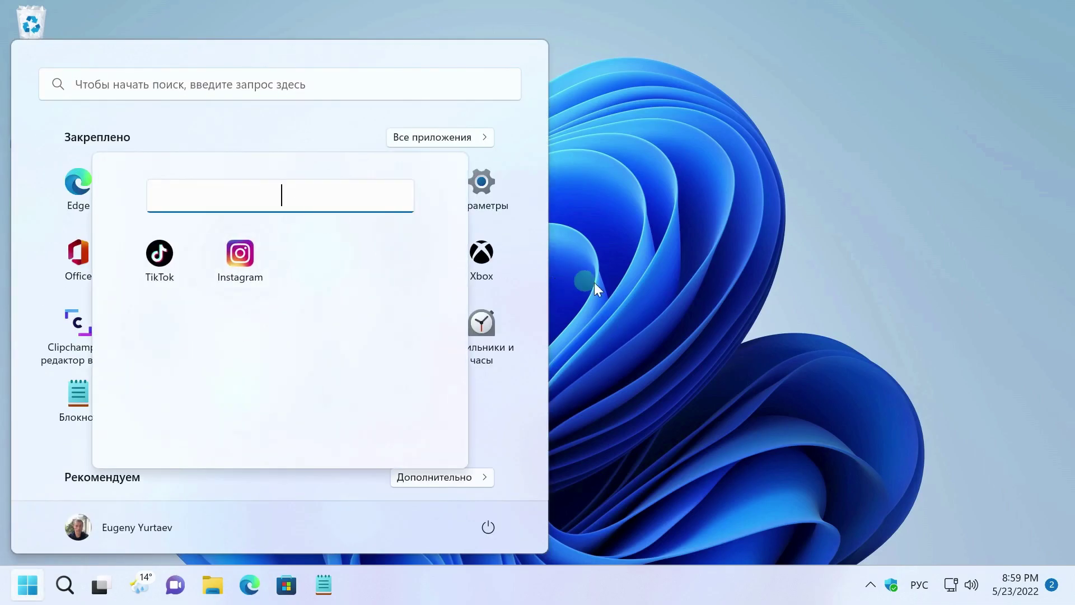
text(Co)
text(ц. сети)
key(Return)
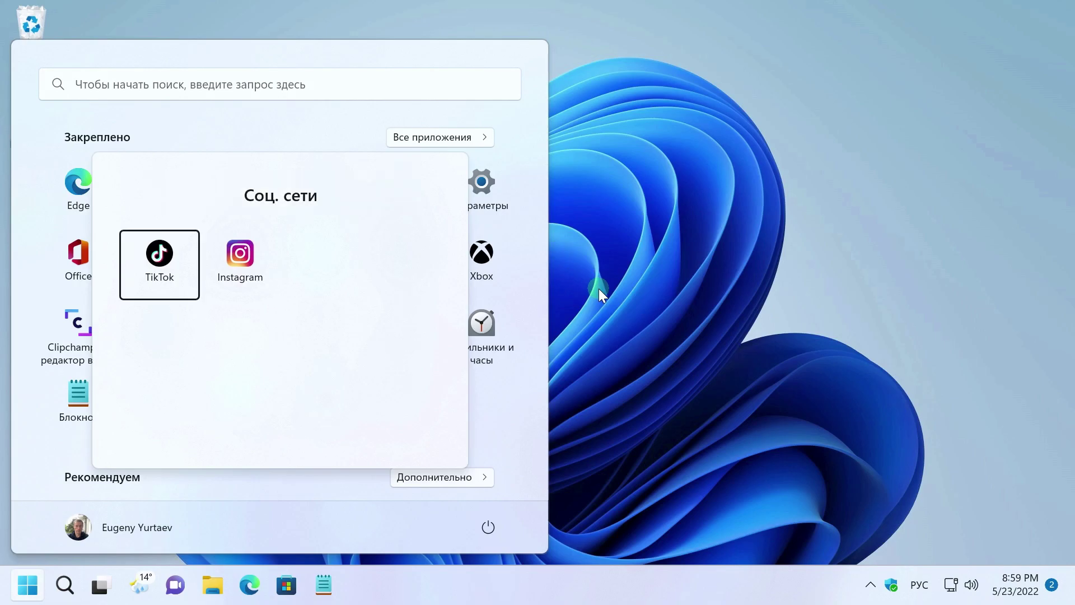
click(540, 362)
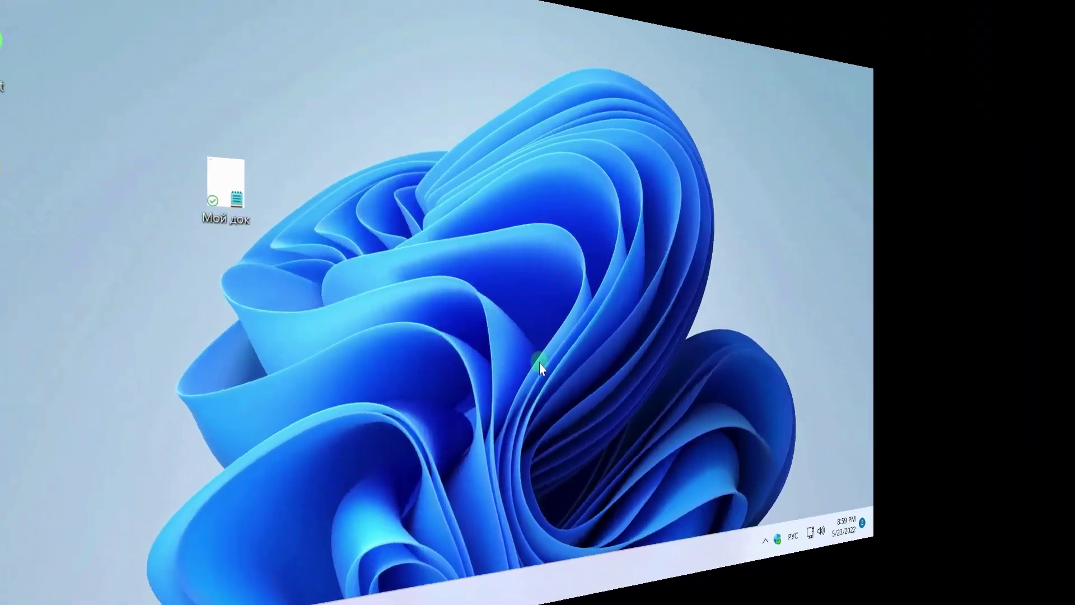
click(540, 363)
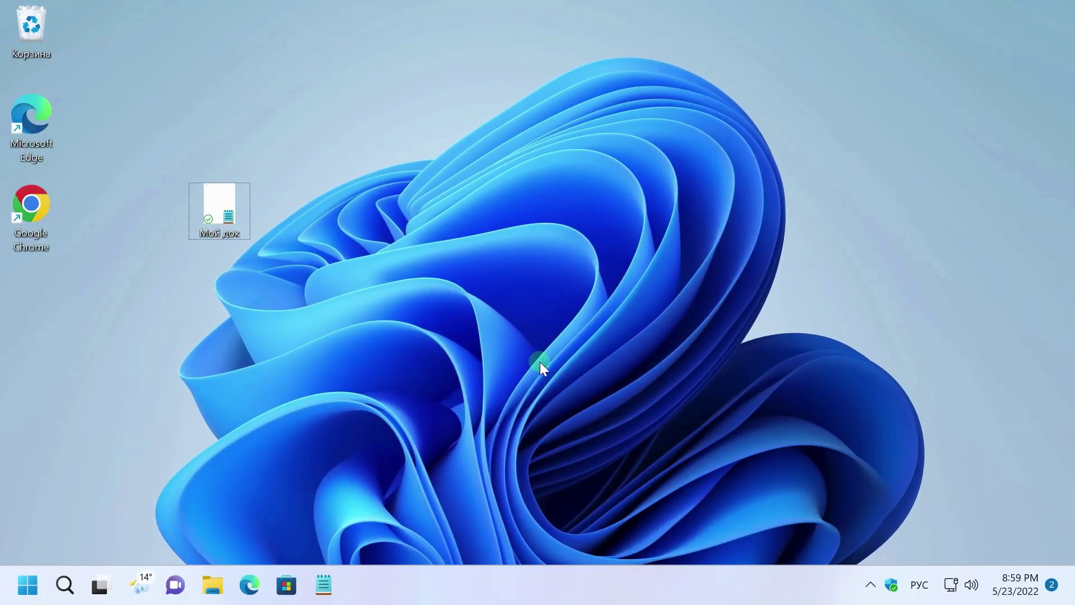
Open a Проводник window, snap it to the upper-right quarter of the desktop using the snap layouts, and close it.
key(super+e)
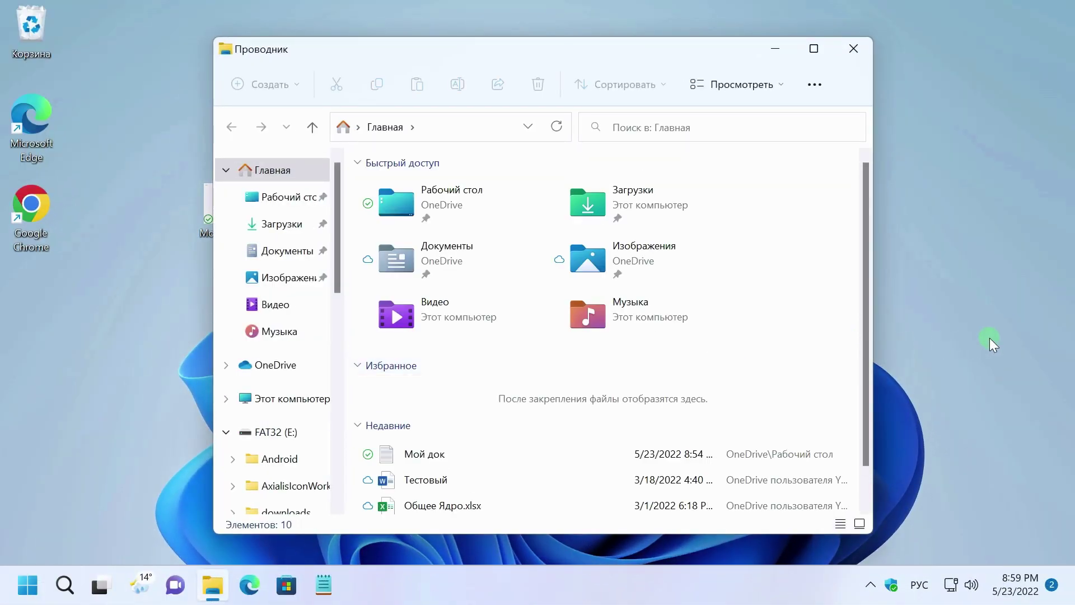
mouse_move(818, 49)
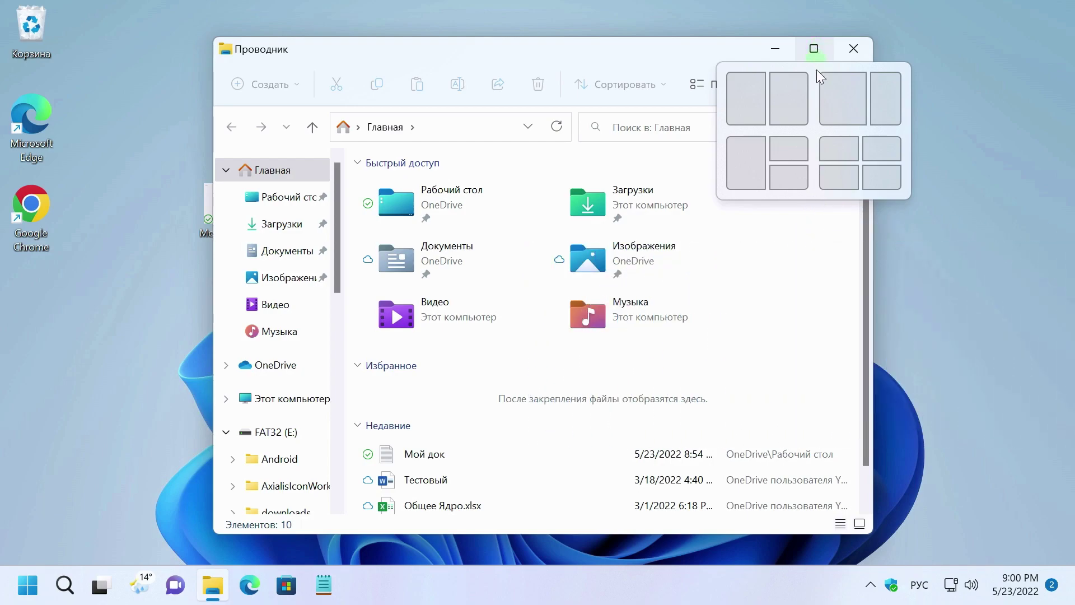
click(881, 147)
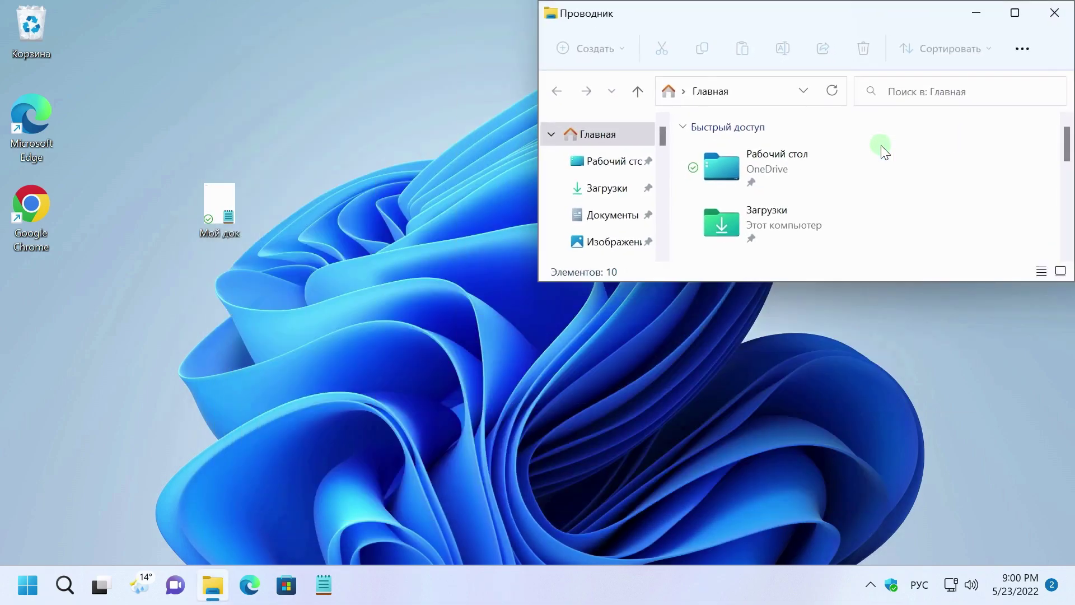
click(1055, 12)
Open a new Проводник window, snap it into the wider left zone of a two-window layout, and close it.
key(super+e)
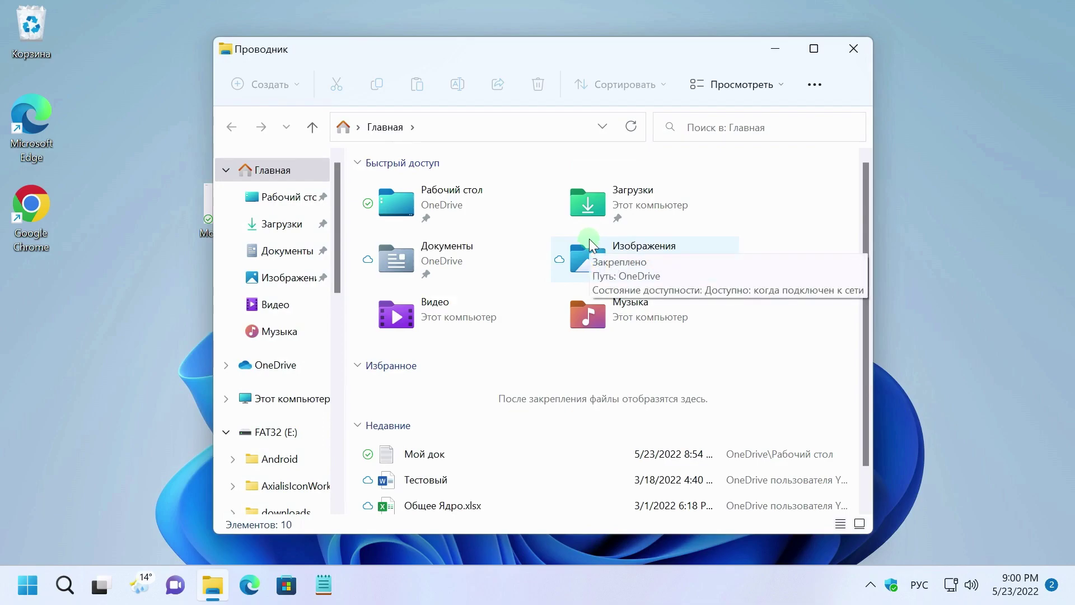
drag(577, 55, 484, 56)
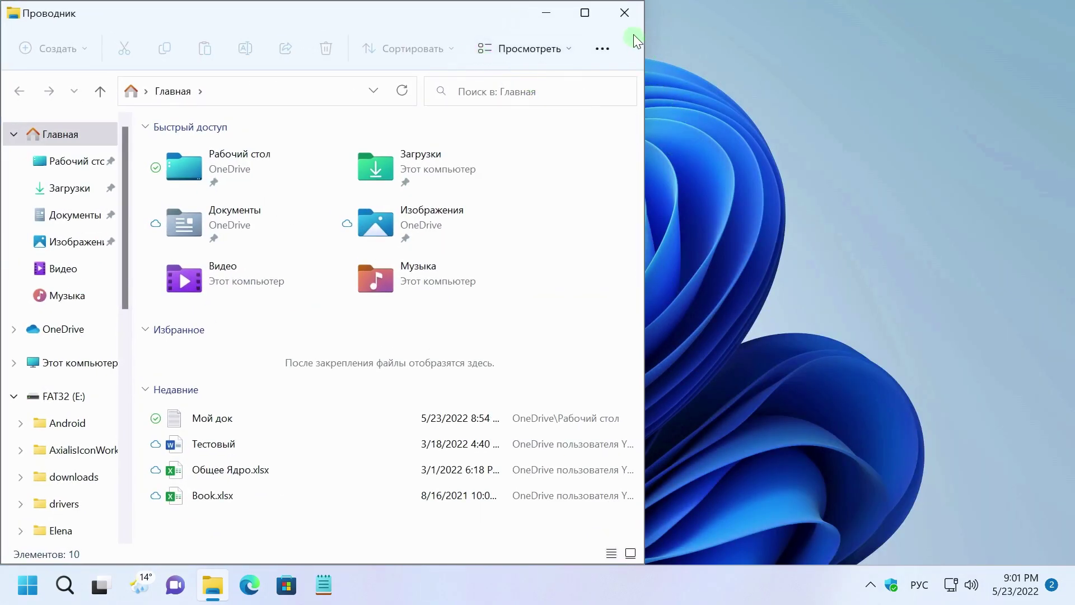
click(624, 12)
Open Google Chrome and Проводник, snap Проводник into the wider left zone, and fill the remaining zone with Chrome.
double_click(22, 210)
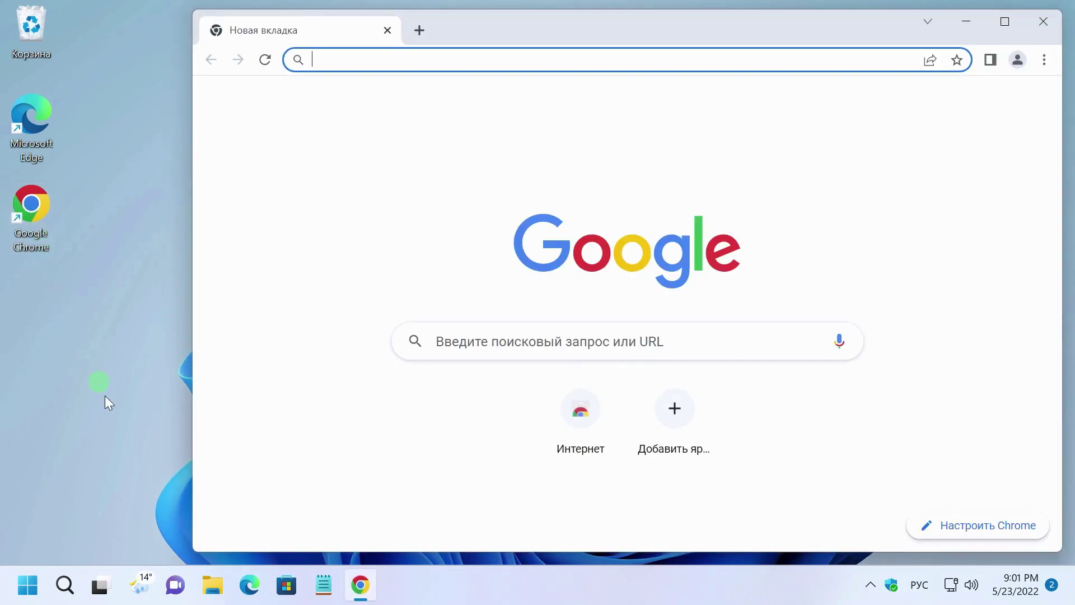
key(super+e)
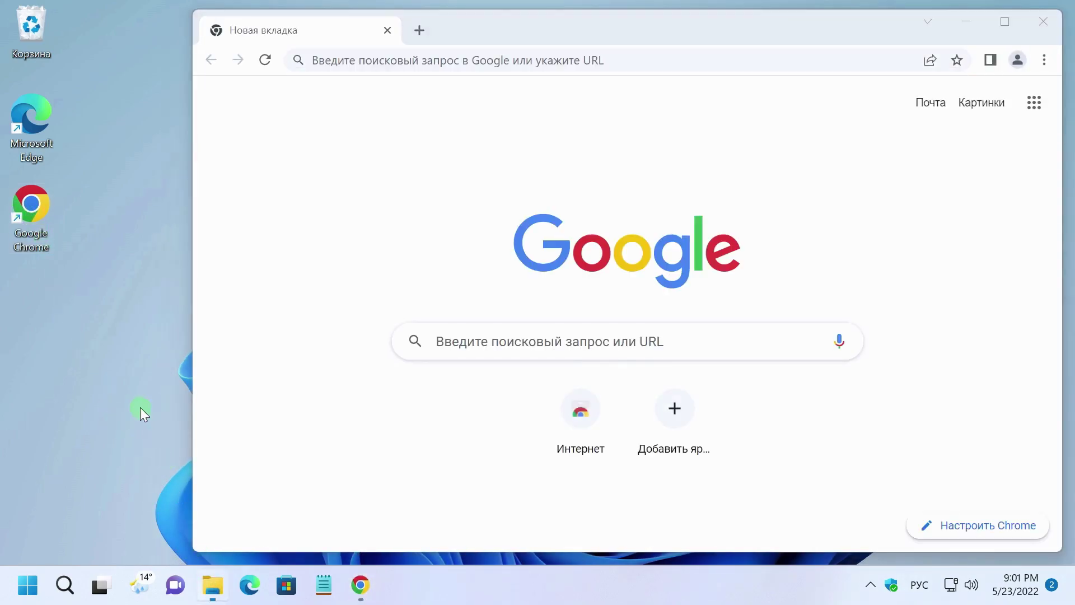
mouse_move(488, 56)
mouse_down()
mouse_move(507, 48)
mouse_move(522, 11)
mouse_move(537, 19)
mouse_move(531, 45)
mouse_move(476, 52)
mouse_up()
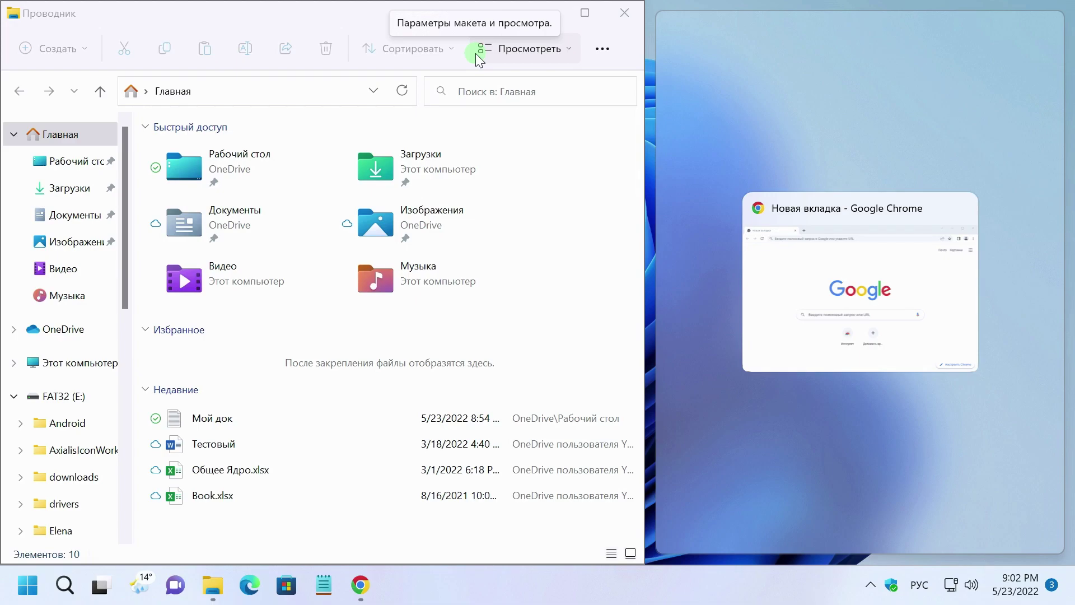
click(874, 210)
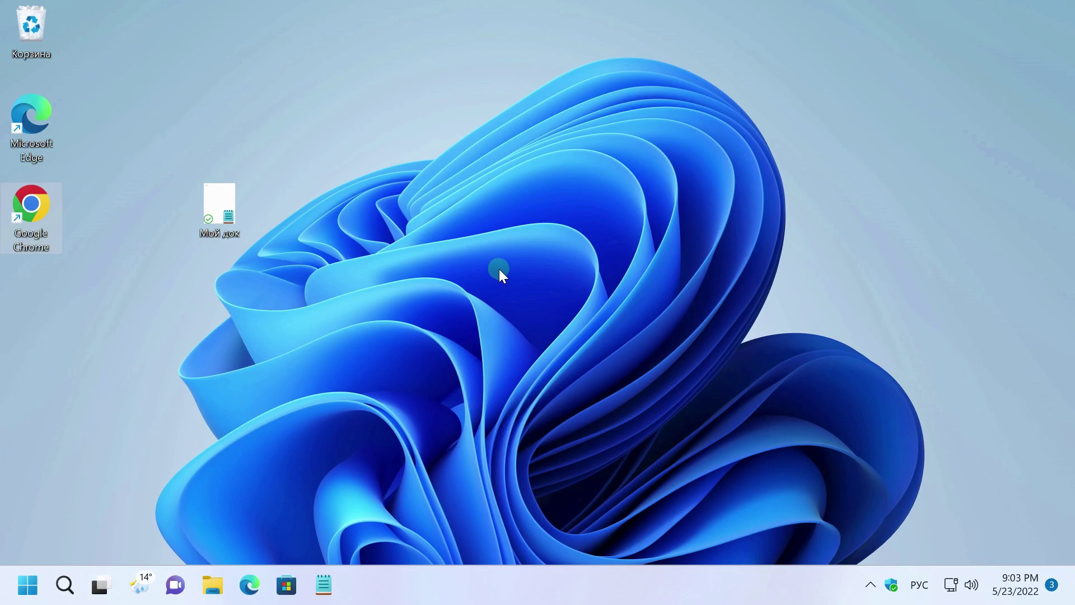
Show the additional options in the context menu of the Мой док file, and dismiss the menu.
right_click(221, 208)
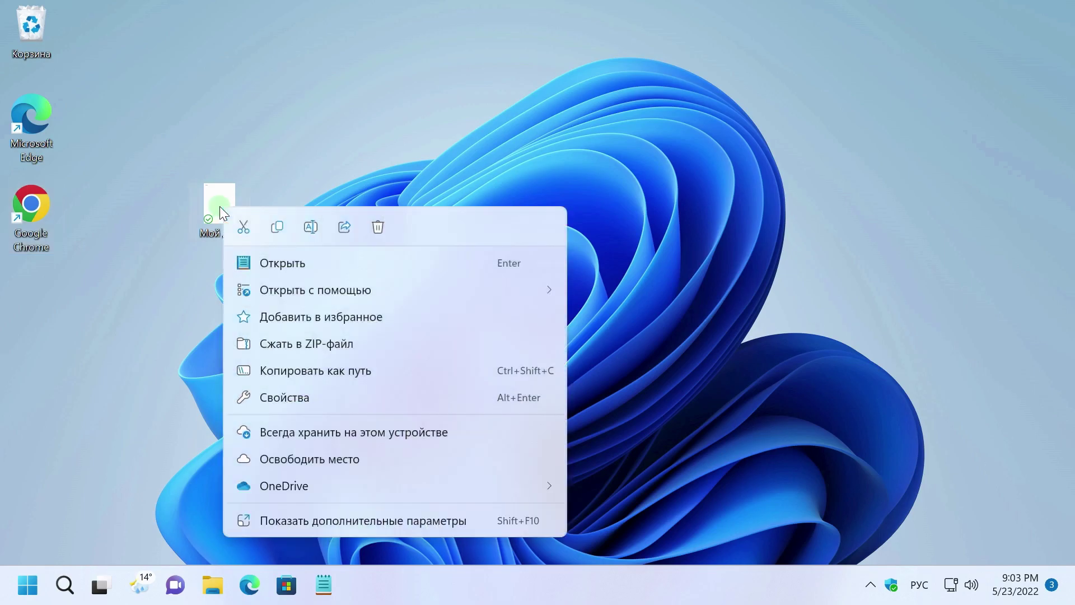
click(367, 520)
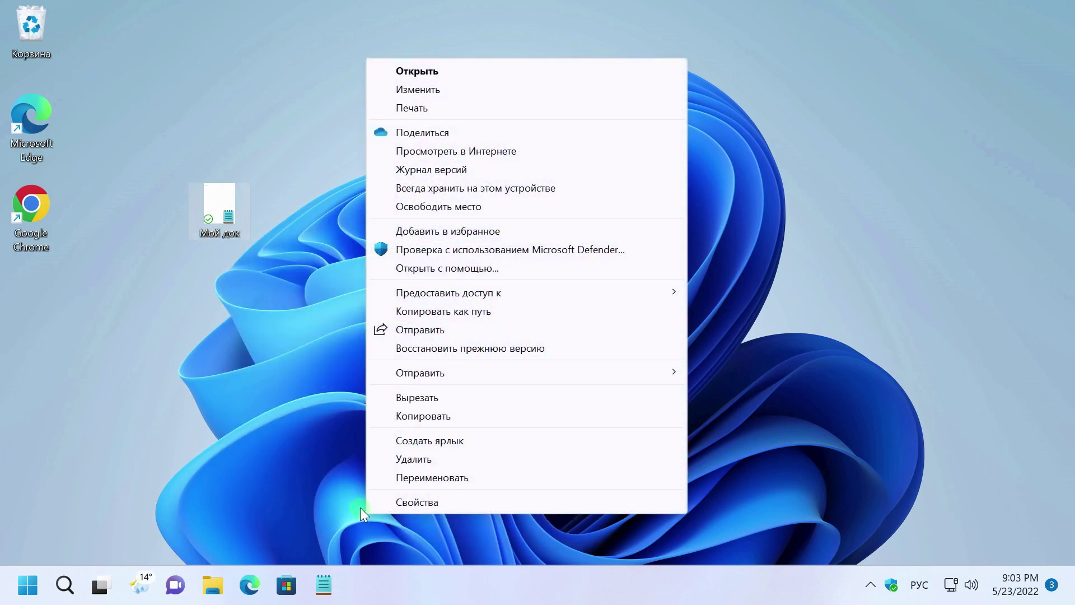
click(299, 369)
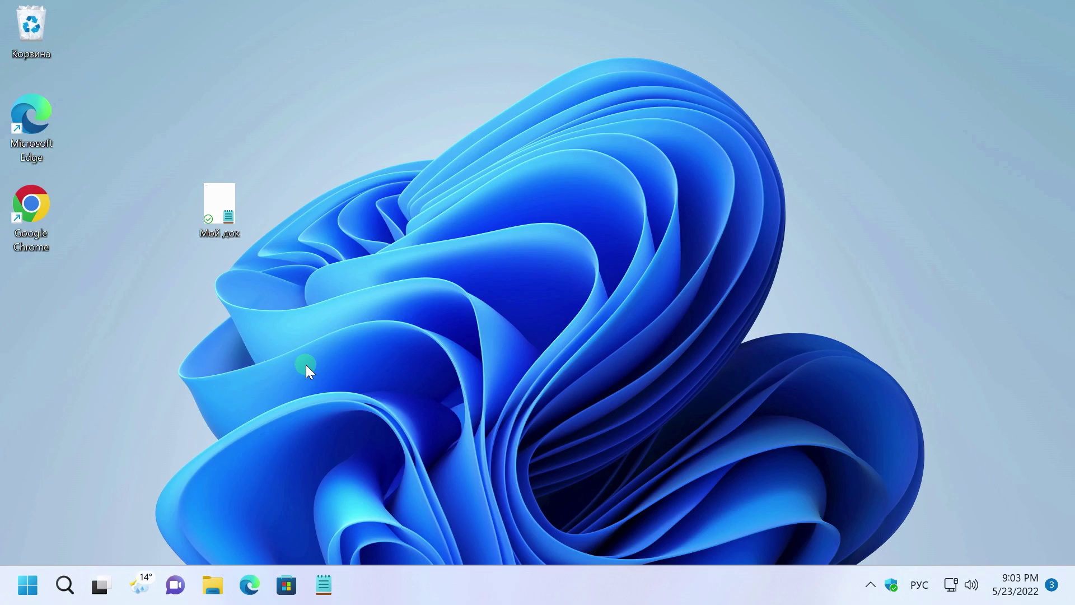
Display the on-screen keyboard and bring up the extended context menu of the Мой док file directly.
key(super+ctrl+o)
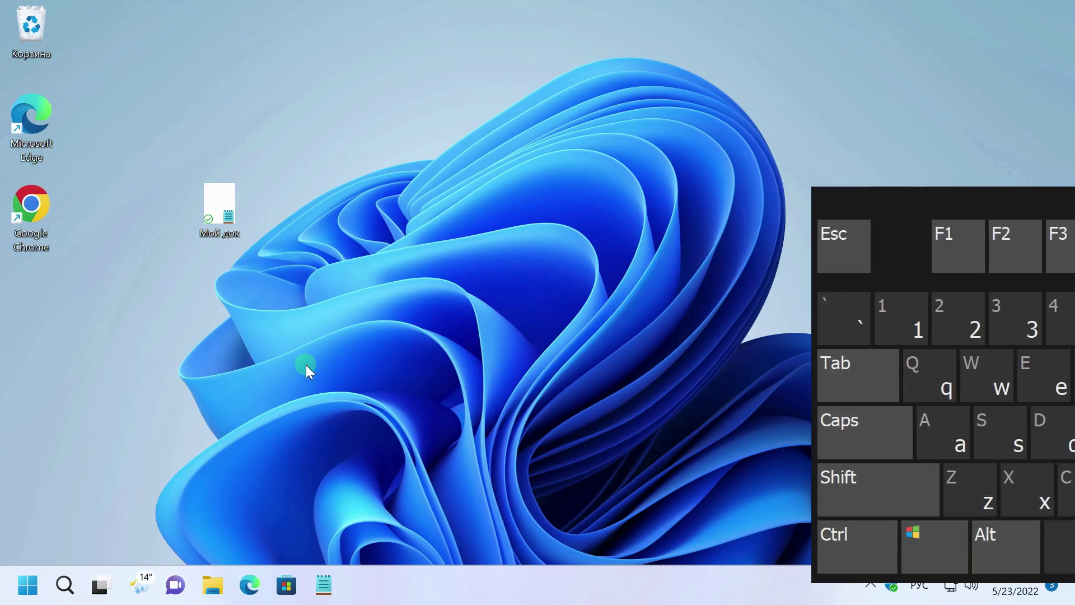
key(shift)
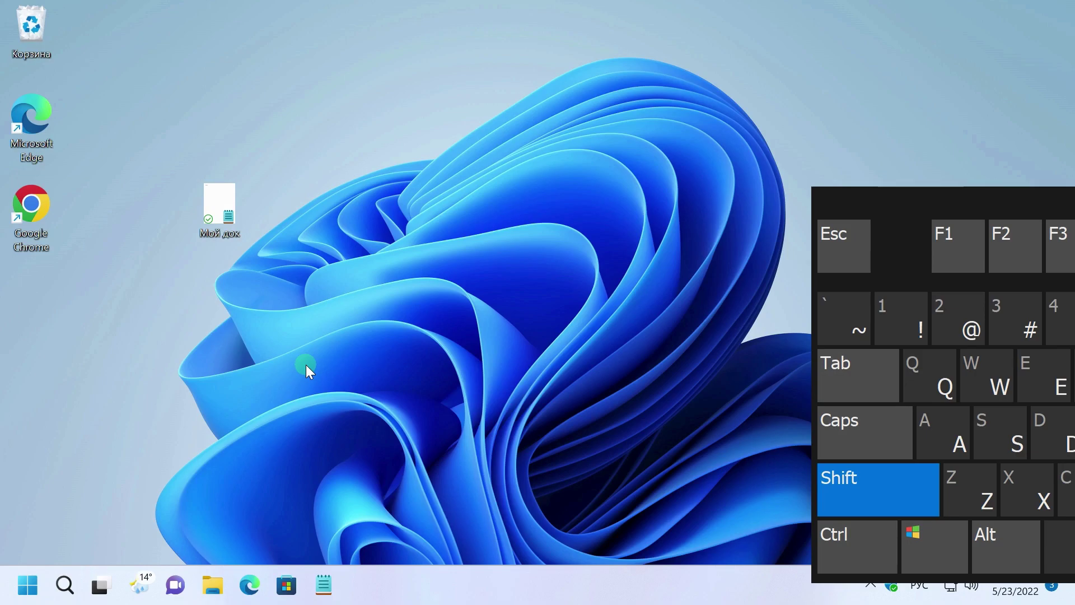
right_click(218, 197)
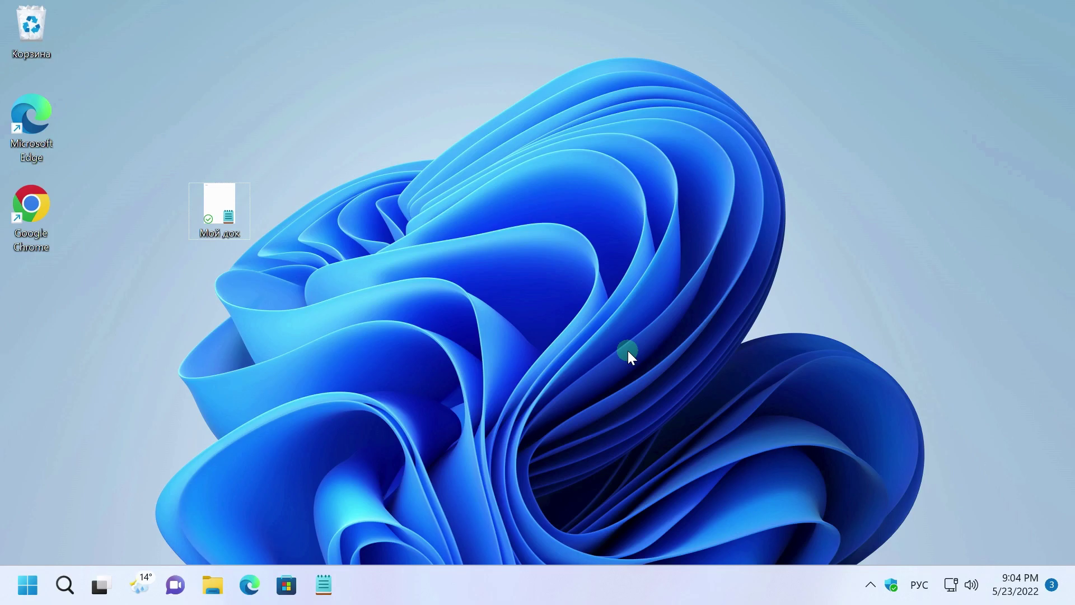
Set the desktop background type to Windows: интересное in the Фон personalization settings, widening the settings window.
right_click(496, 275)
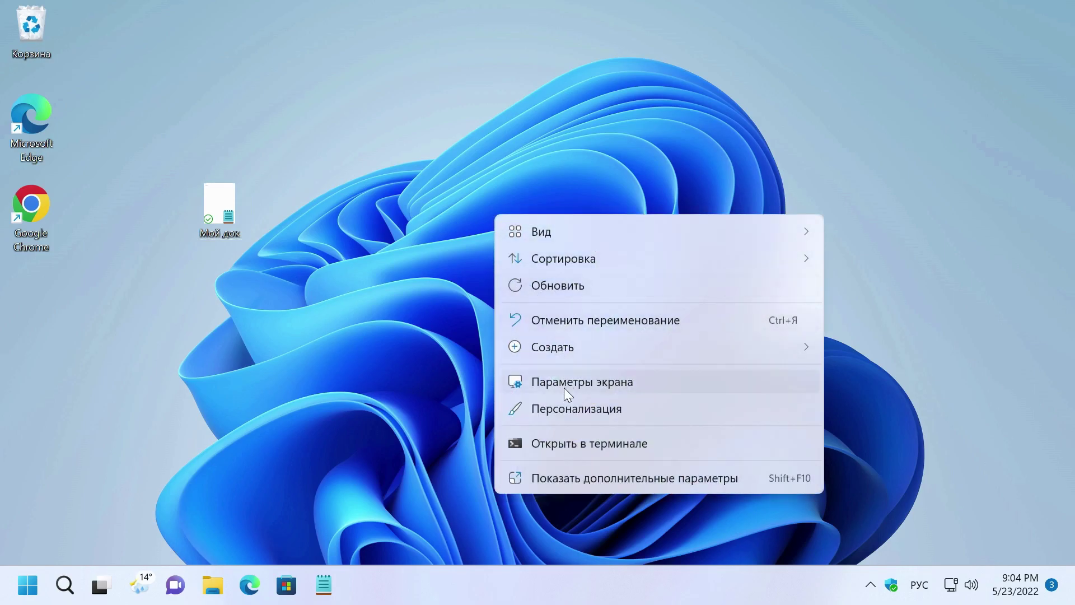
click(564, 411)
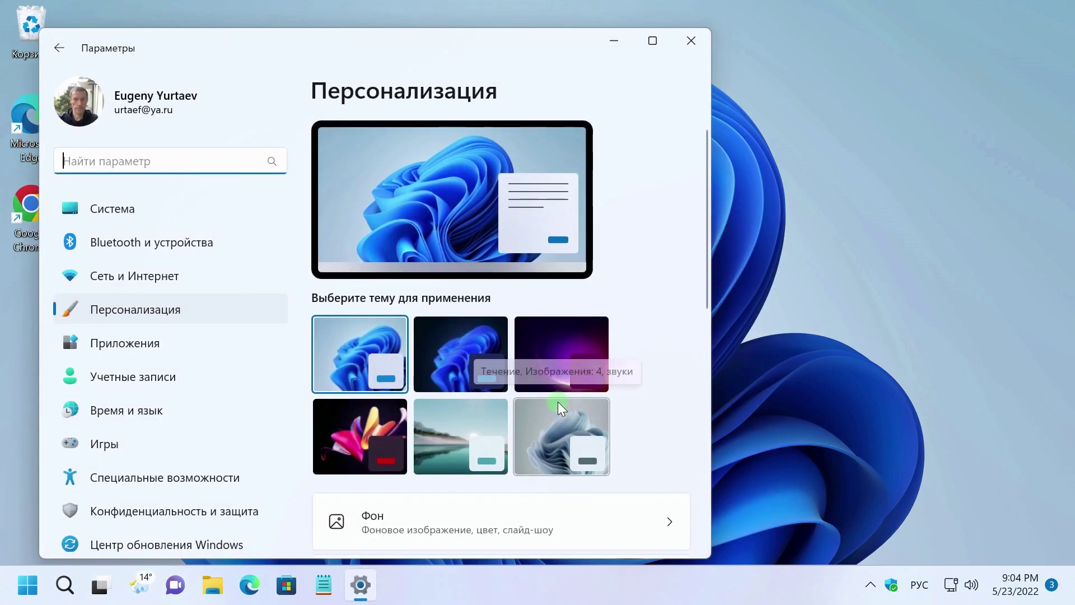
scroll(577, 418, down, 3)
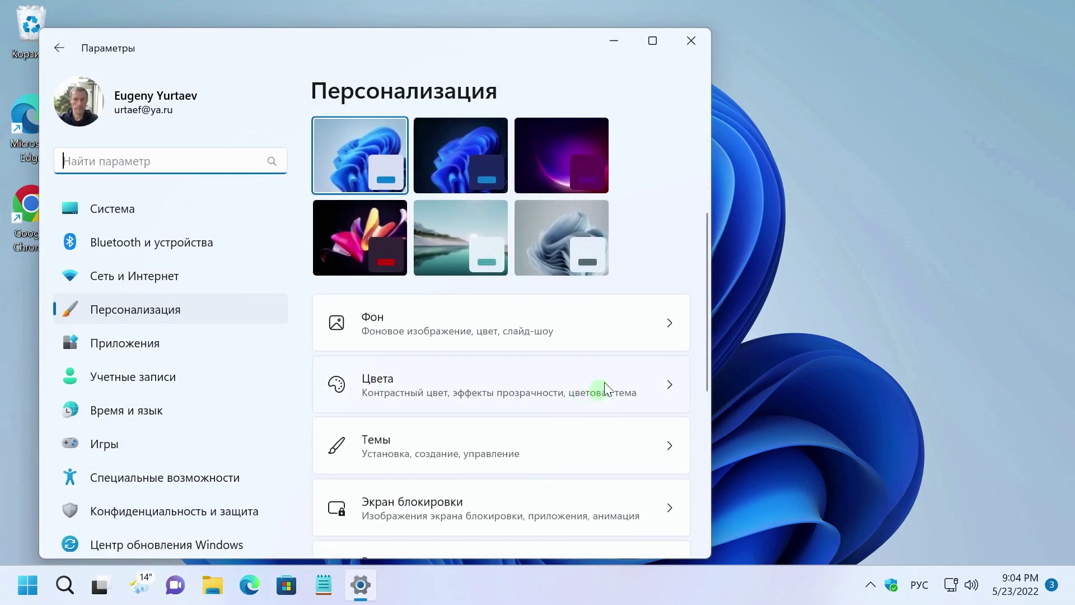
click(621, 325)
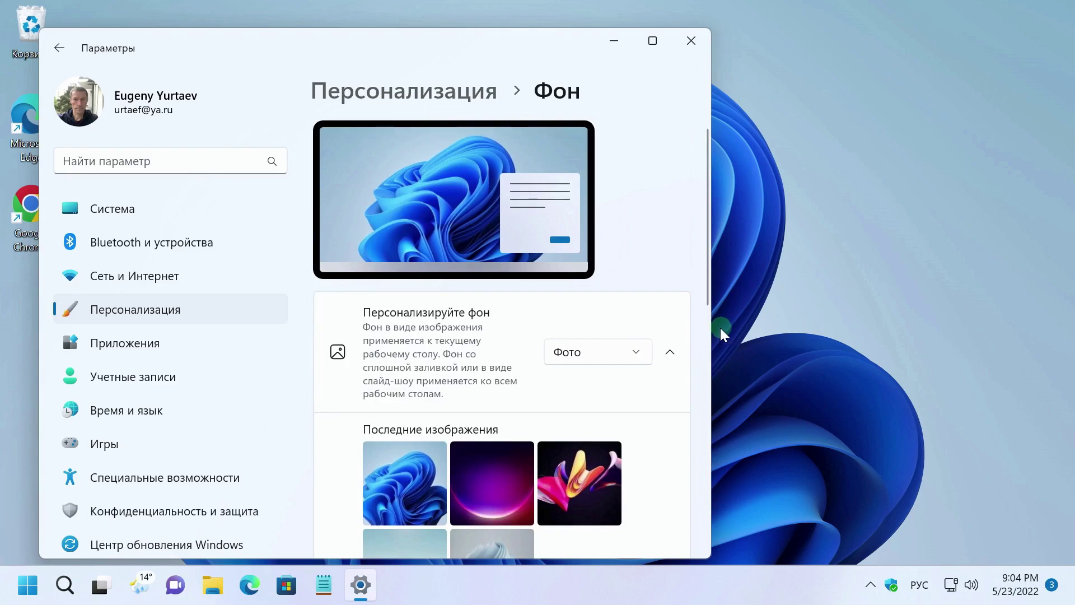
scroll(707, 327, down, 2)
drag(713, 347, 885, 356)
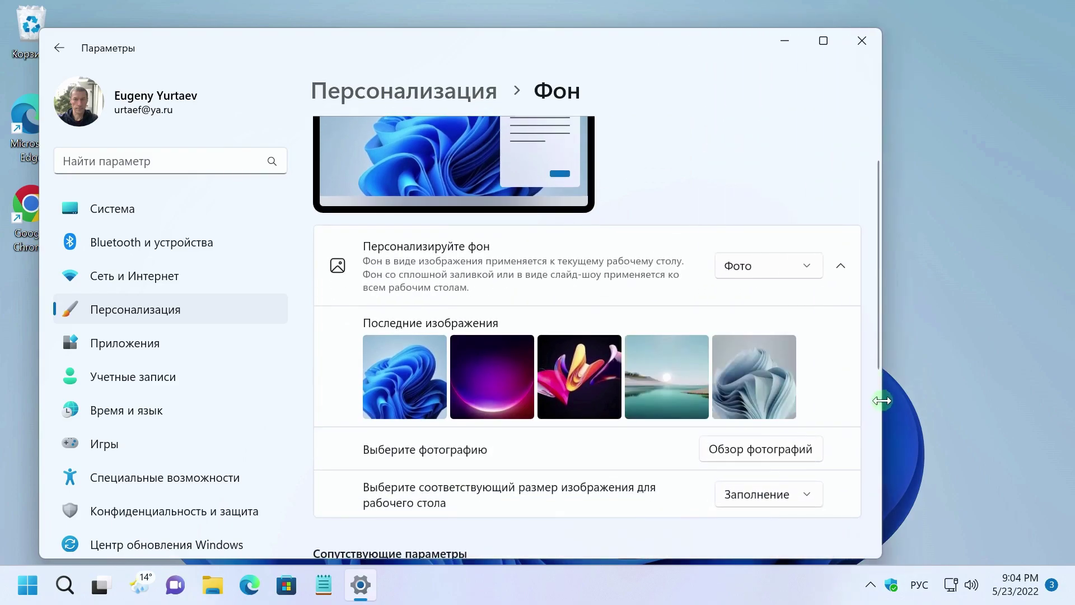
click(812, 267)
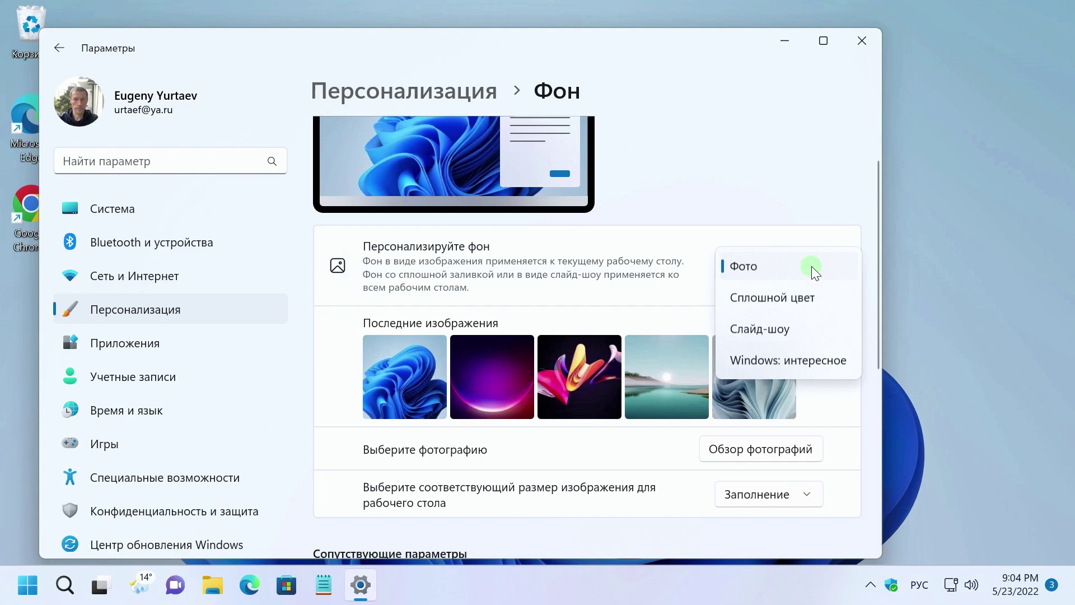
click(788, 358)
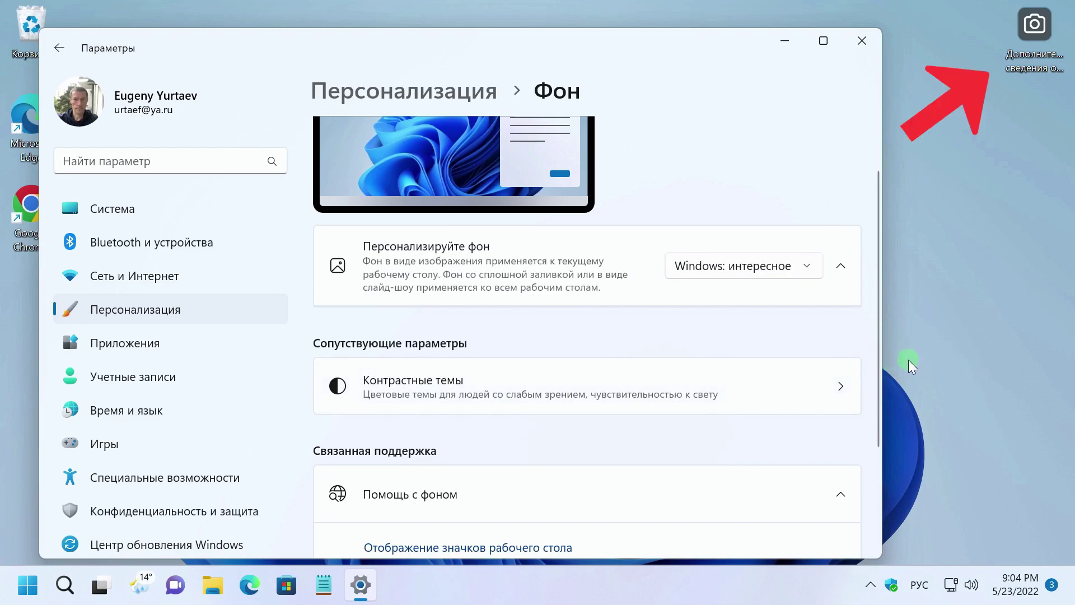
Close the settings, move the background picture's information icon below Google Chrome on the desktop, and show its context menu.
click(862, 41)
drag(1033, 31, 41, 299)
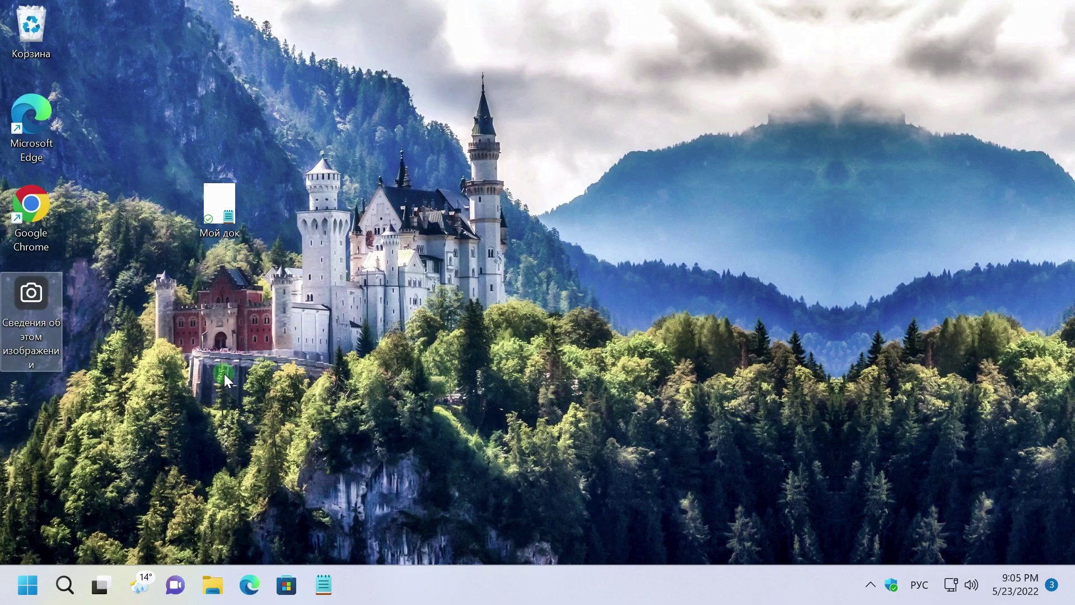
right_click(30, 311)
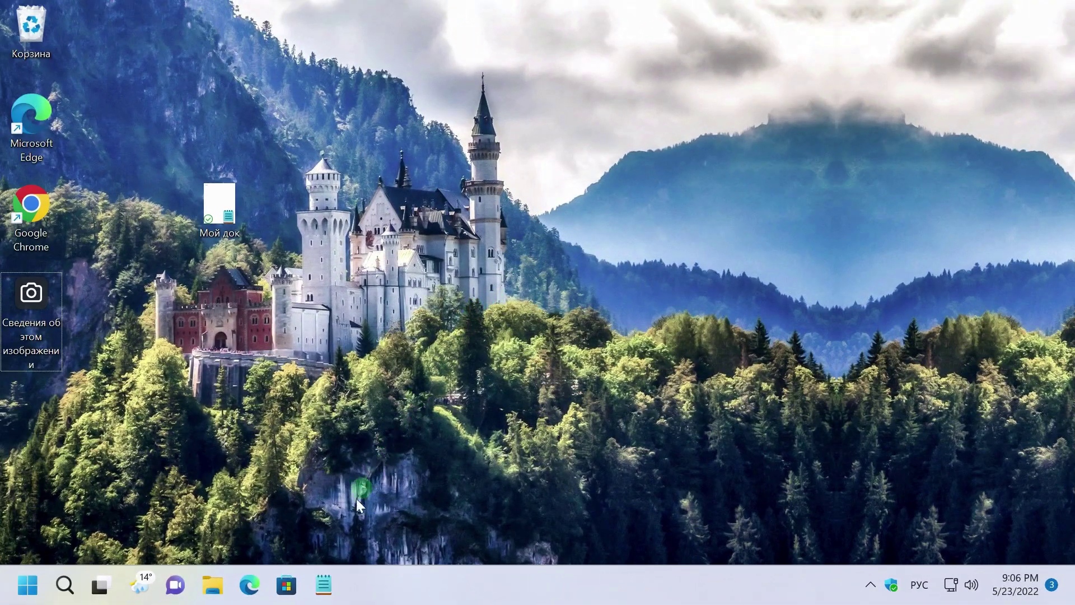
In the folder options of Проводник, set the opening location to Этот компьютер.
click(220, 574)
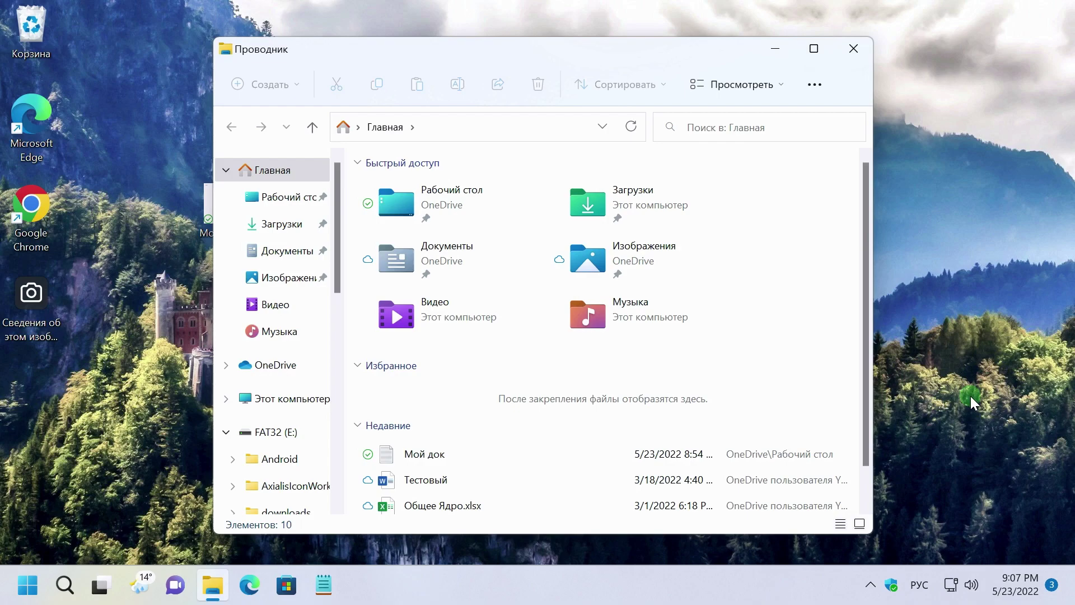
click(816, 87)
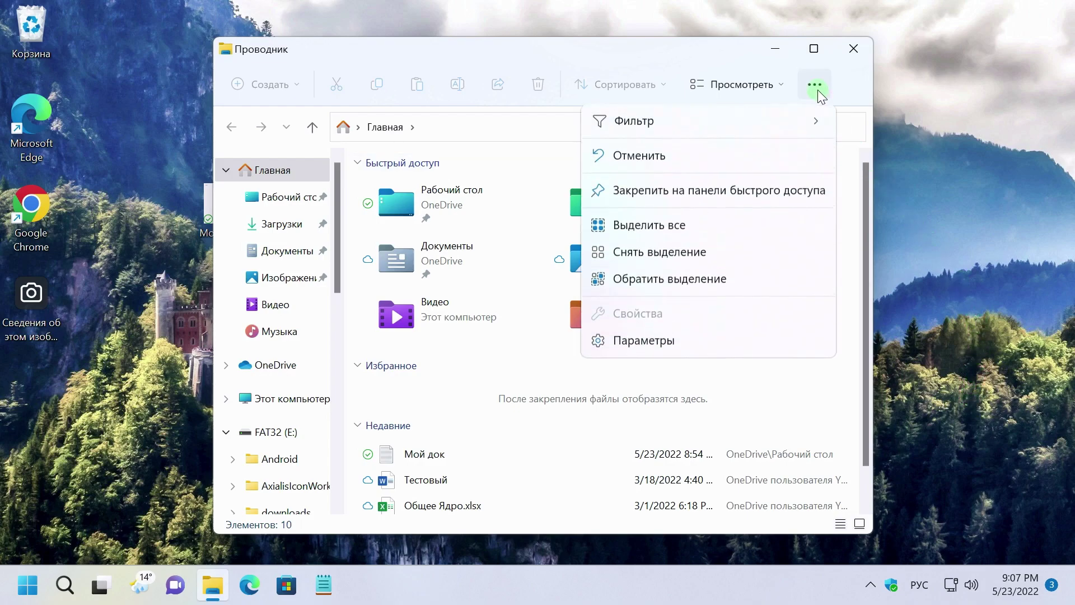
click(685, 340)
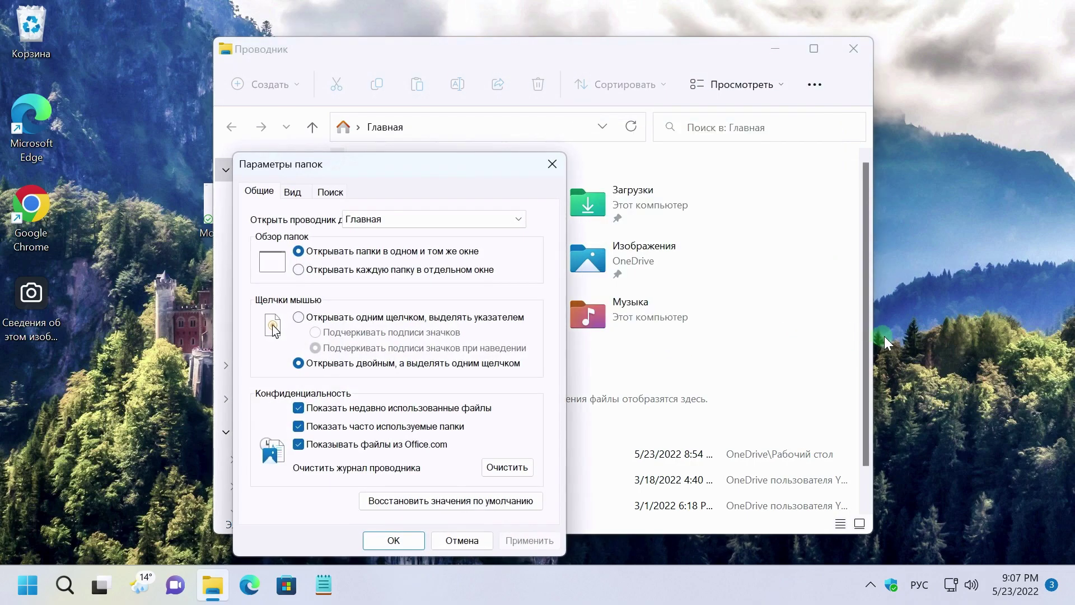
click(519, 219)
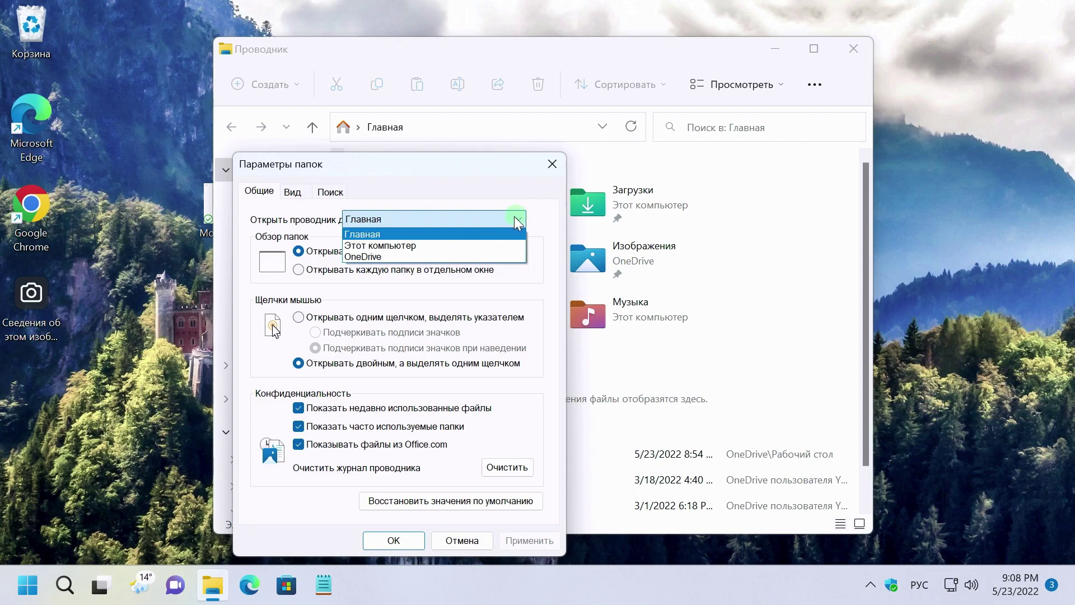
click(396, 245)
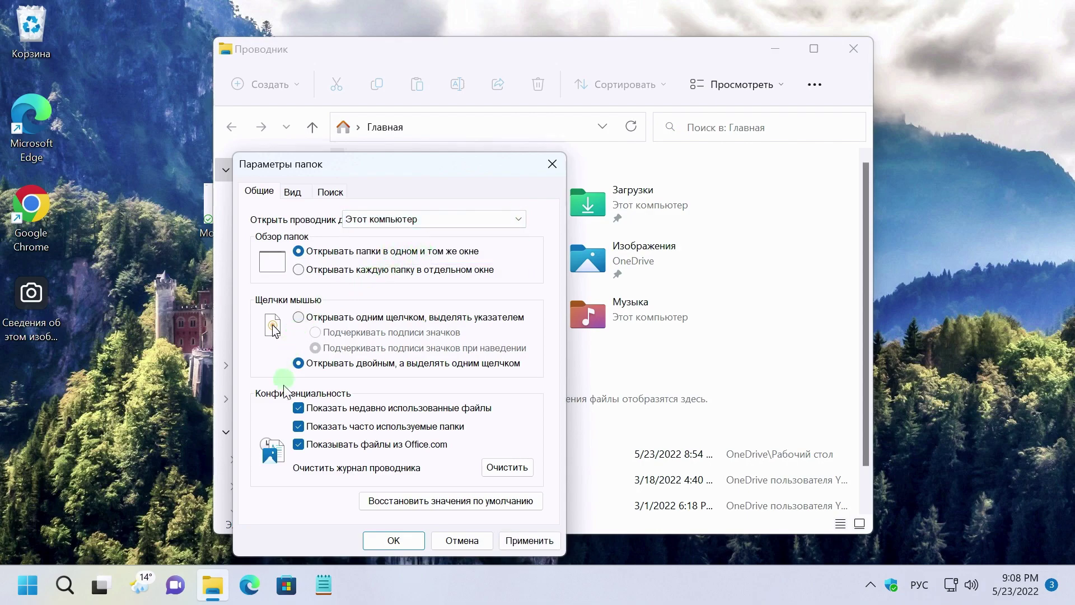
Turn off showing recently used files, frequently used folders, and files from Office.com in the privacy options.
click(299, 408)
click(299, 426)
click(298, 444)
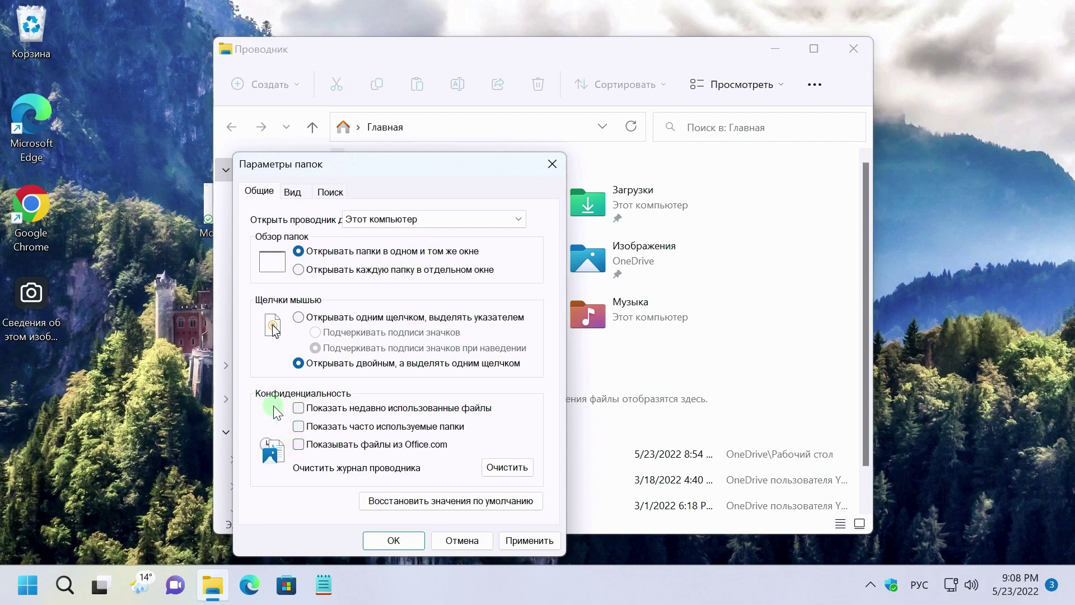
Turn off hiding extensions for registered file types in the advanced view settings and apply the folder options.
click(294, 193)
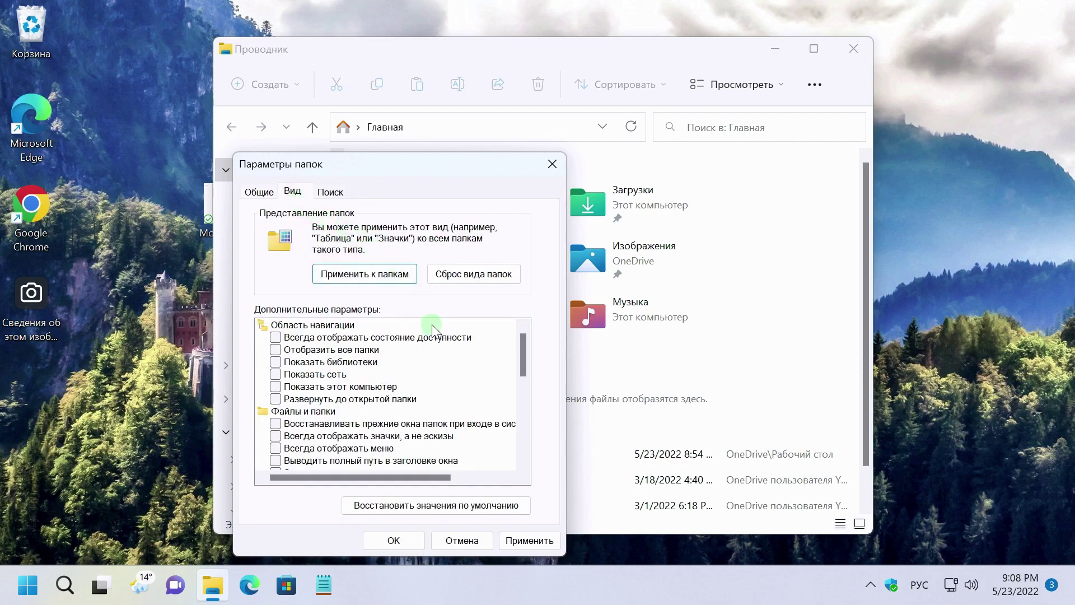
scroll(432, 326, down, 5)
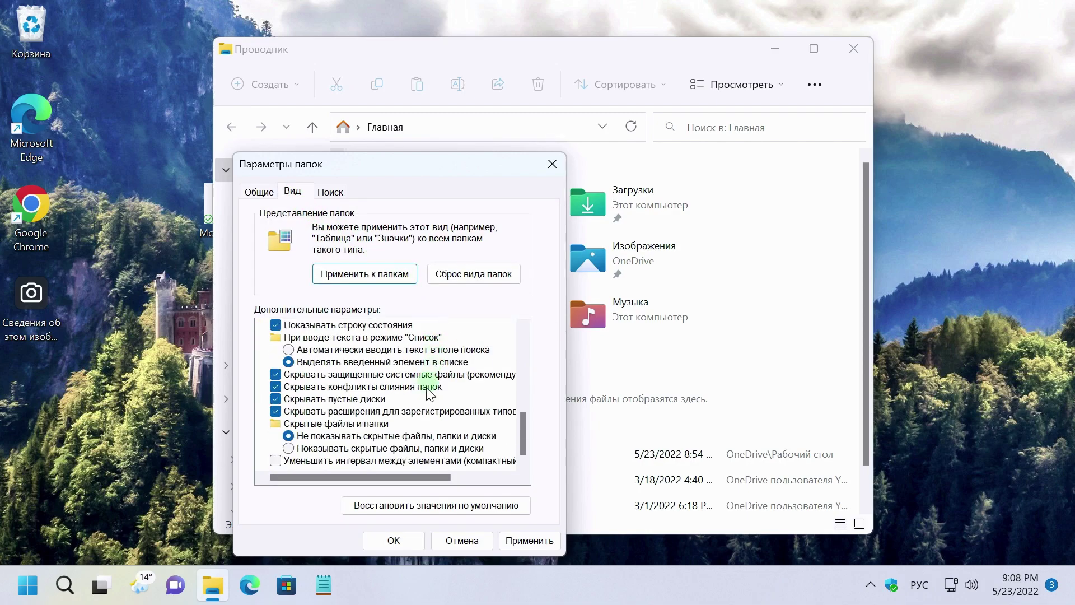
click(276, 411)
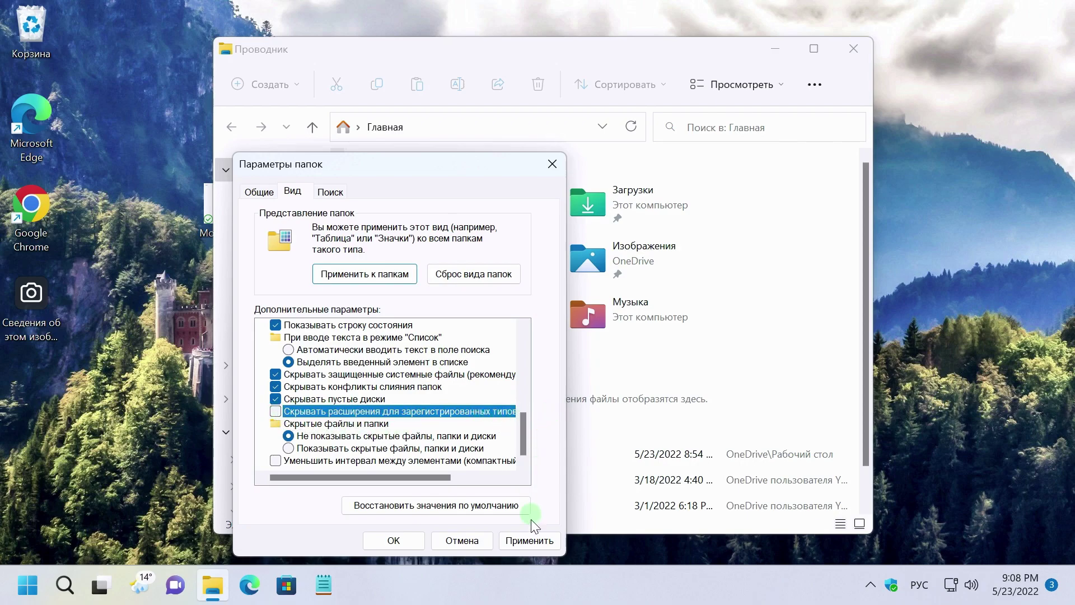
click(530, 541)
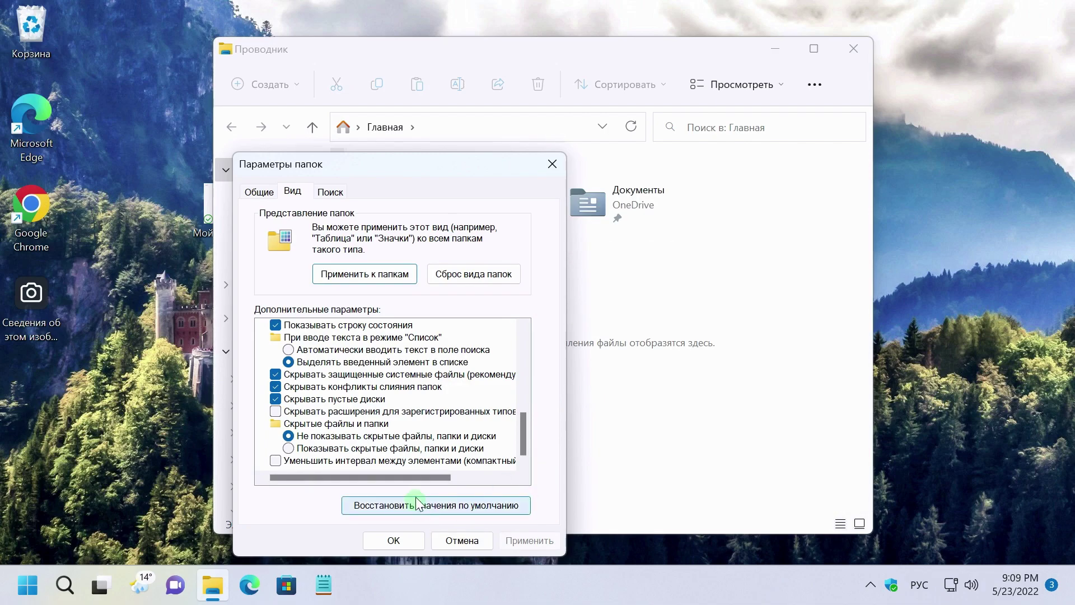
Return to the general folder options, accept the settings, and close the Проводник window.
click(259, 191)
click(390, 507)
click(416, 538)
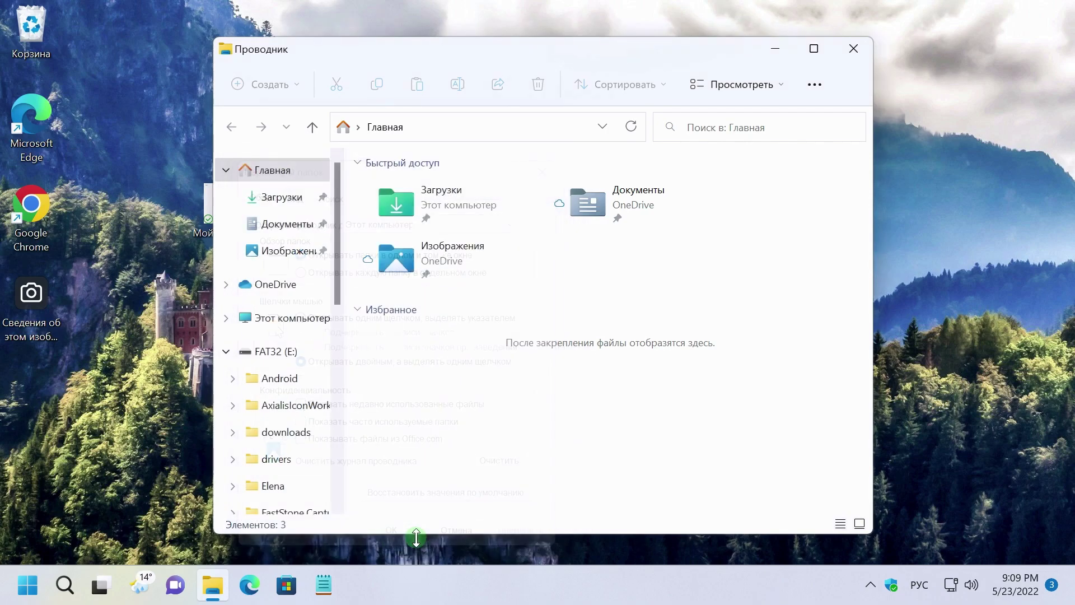
click(852, 50)
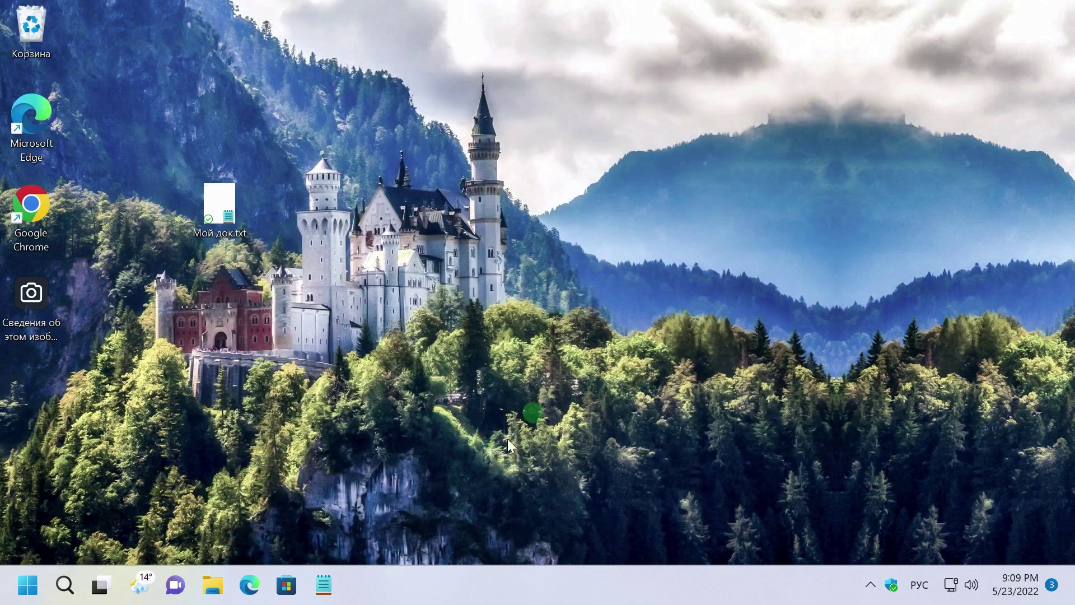
In a new Проводник window, display the Изображения folder as large thumbnails and look through its Обои subfolder.
click(213, 586)
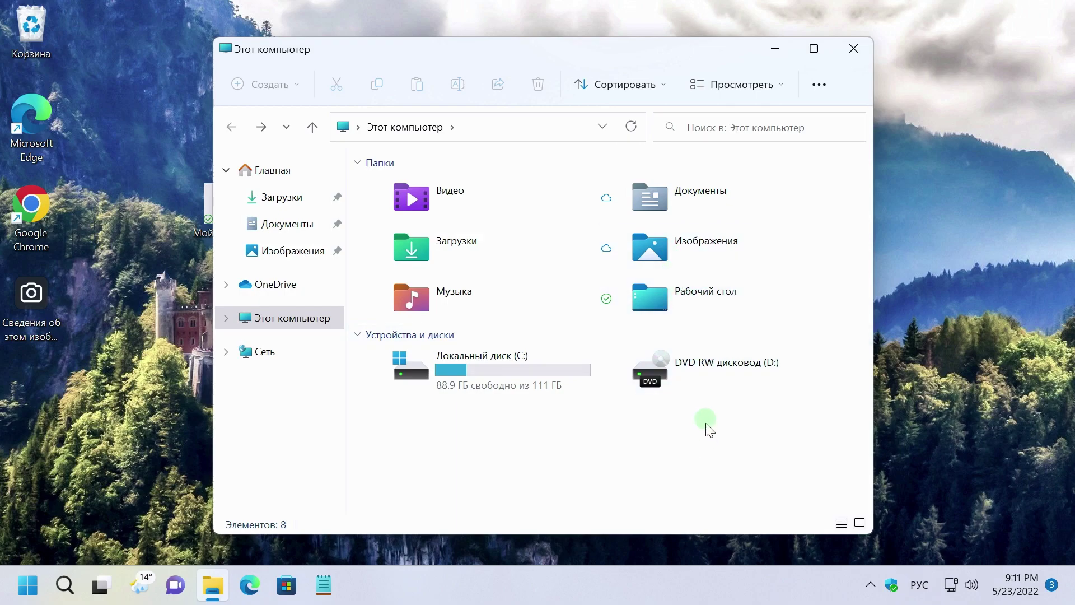
double_click(672, 263)
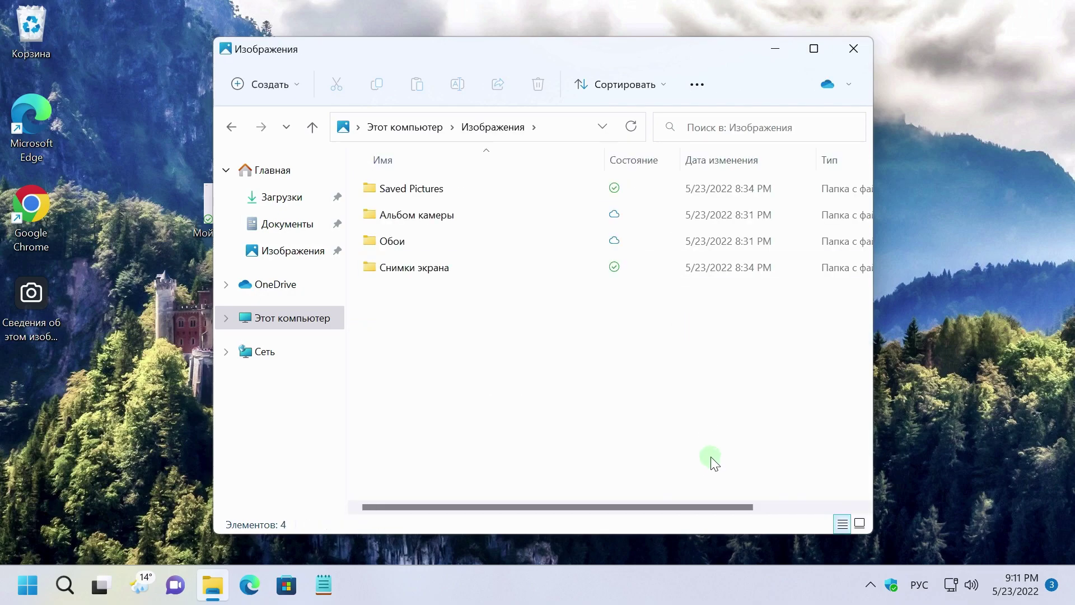
click(860, 523)
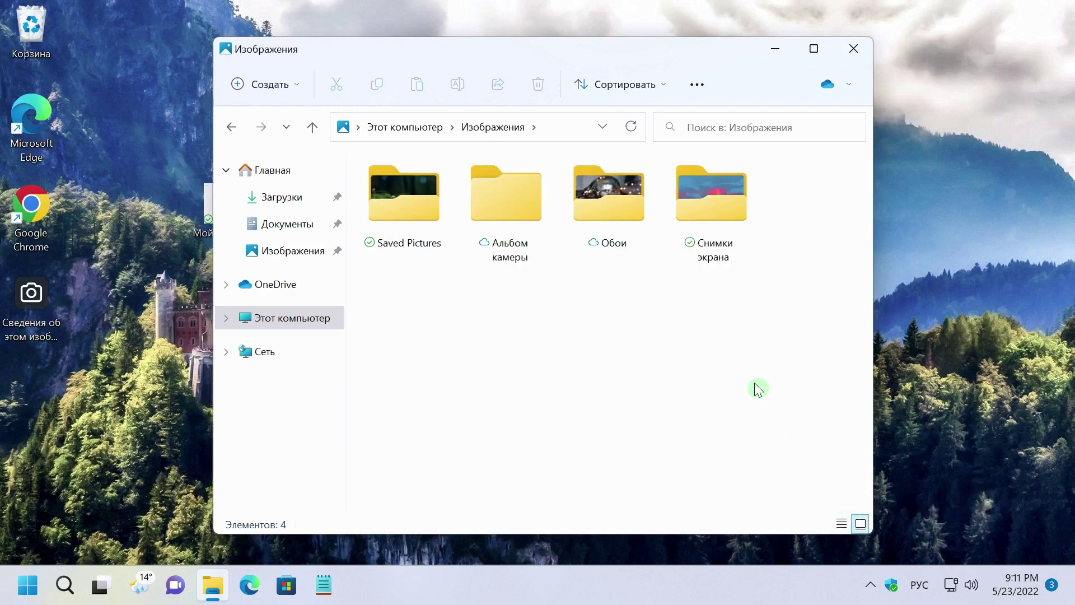
double_click(618, 203)
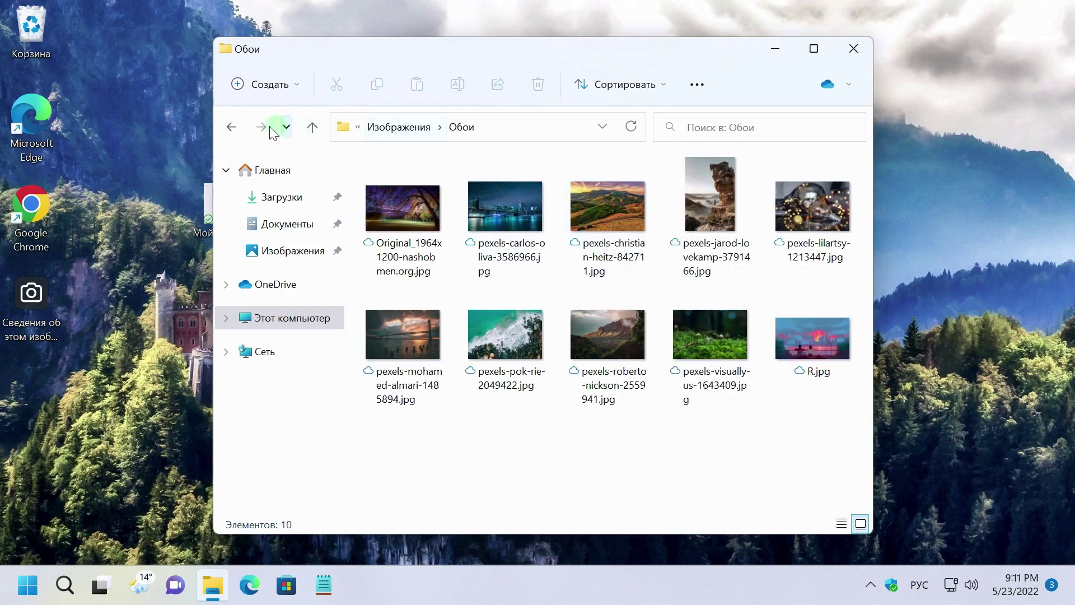
click(232, 127)
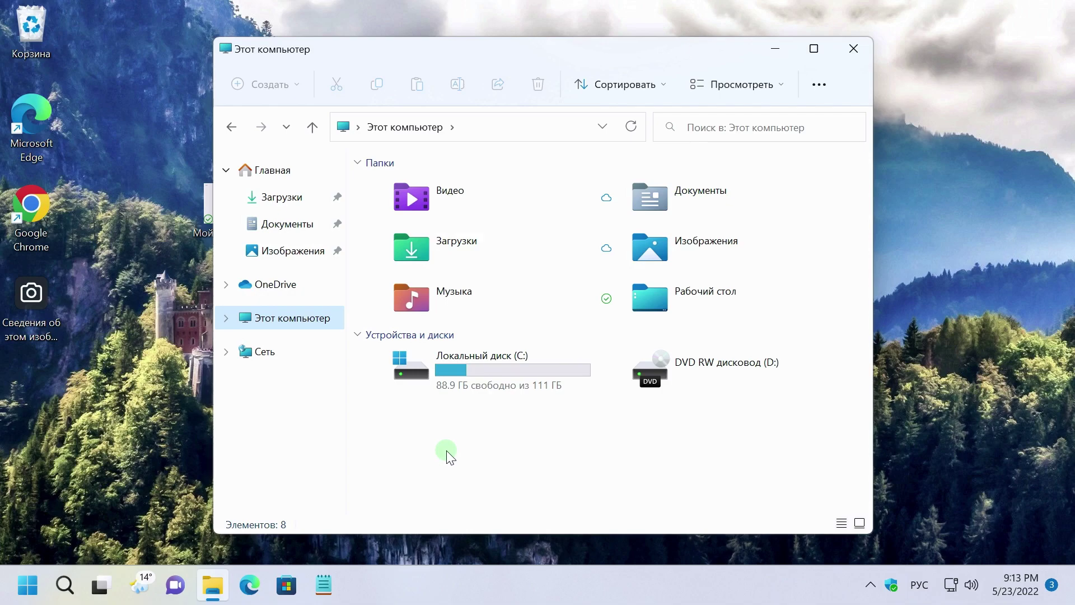
Open Изображения from Этот компьютер, go back, and reopen it to examine the previews on its folder icons.
double_click(679, 261)
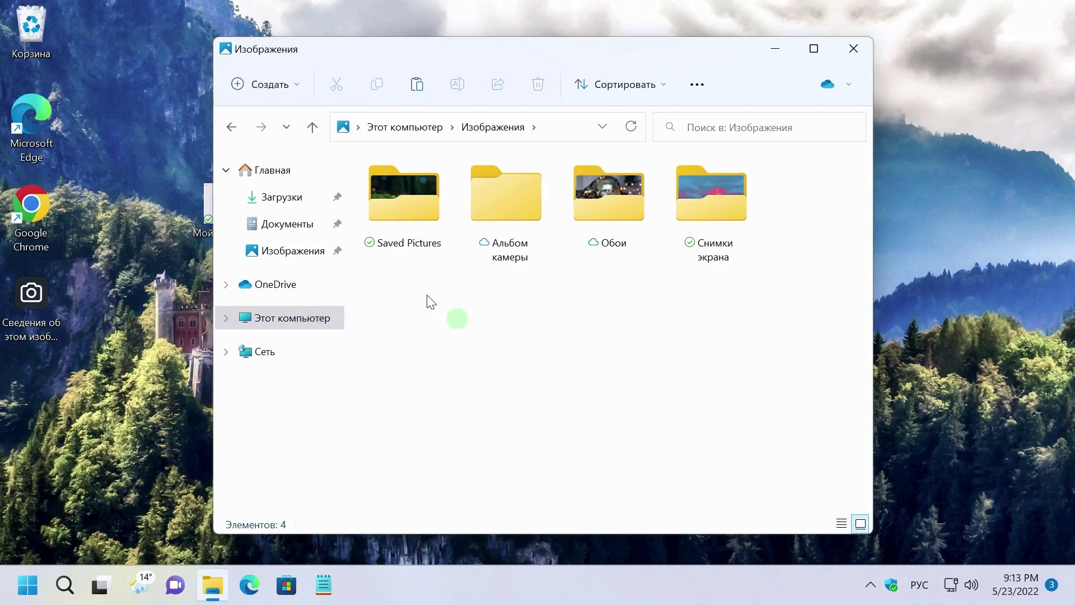
click(233, 131)
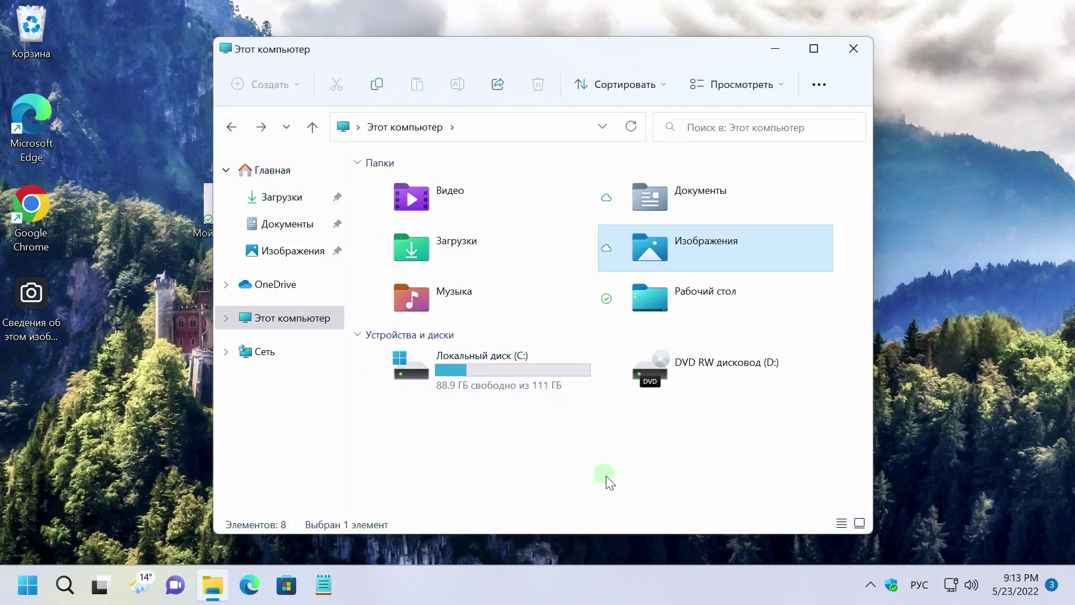
double_click(689, 261)
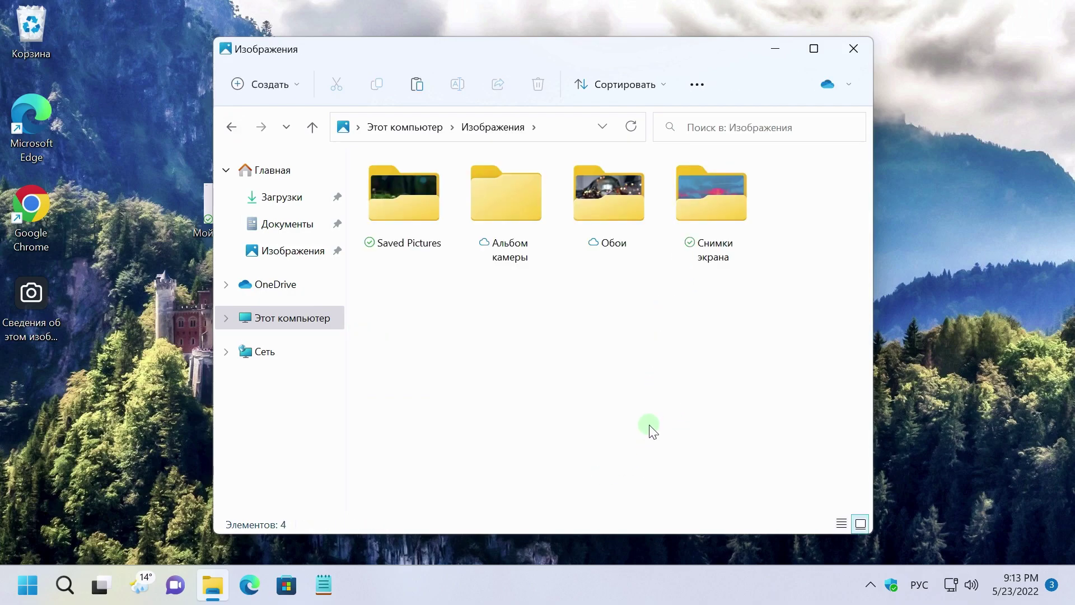